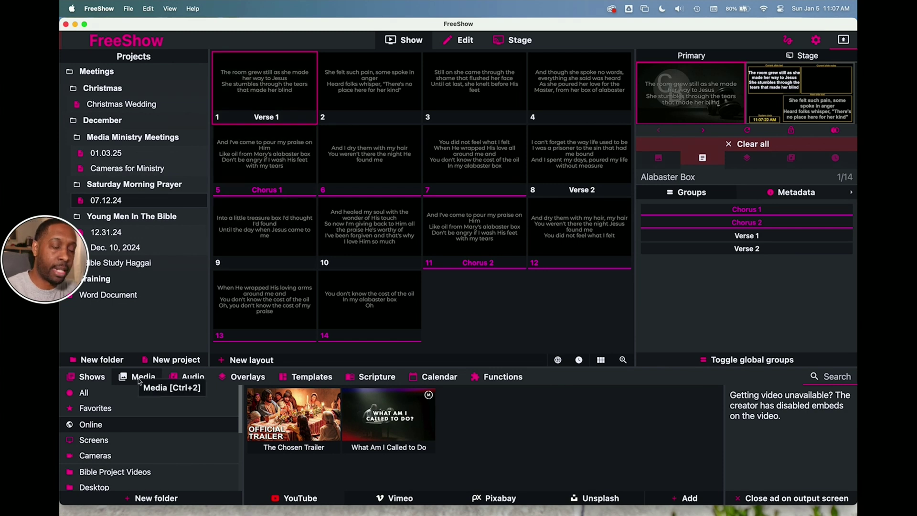
Step: Browse the media library's All, Favourites and Online views
left_click(88, 399)
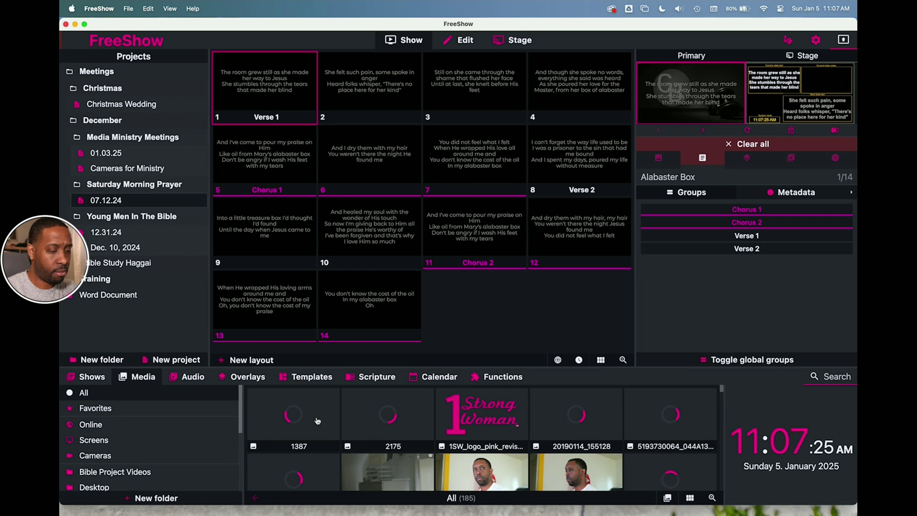
left_click(124, 410)
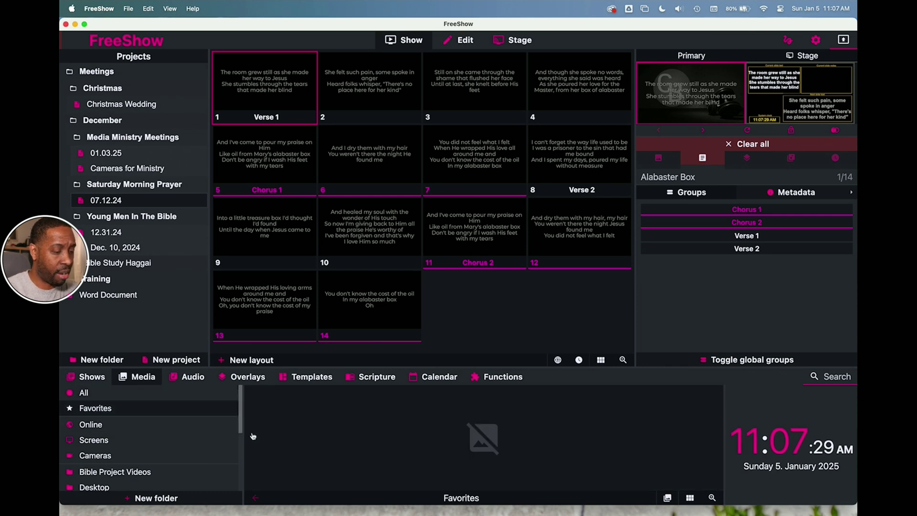
left_click(144, 430)
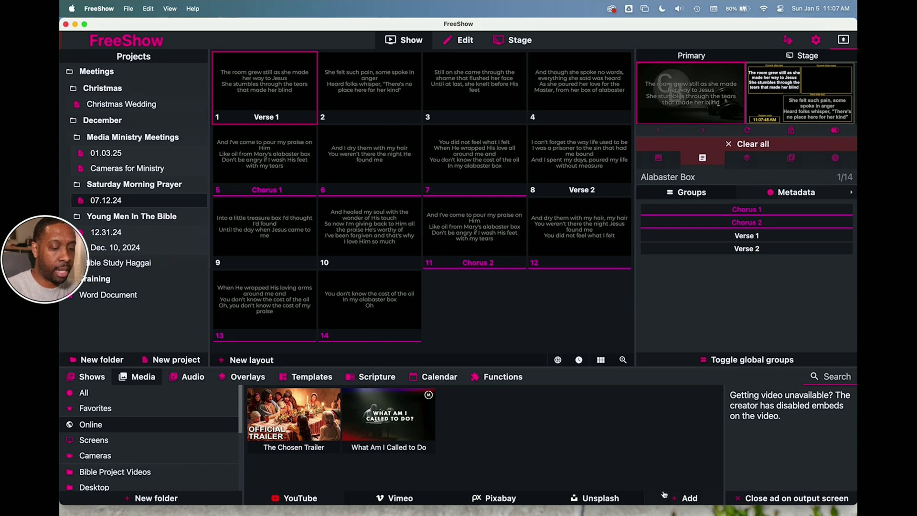
Step: Open and dismiss the add-video-by-link form twice, then switch to Pixabay stock images
left_click(686, 499)
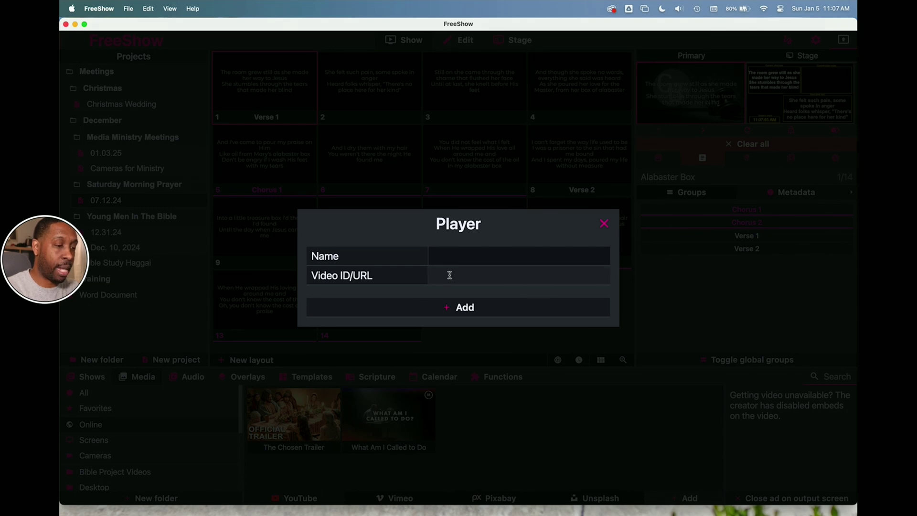
left_click(604, 226)
left_click(405, 495)
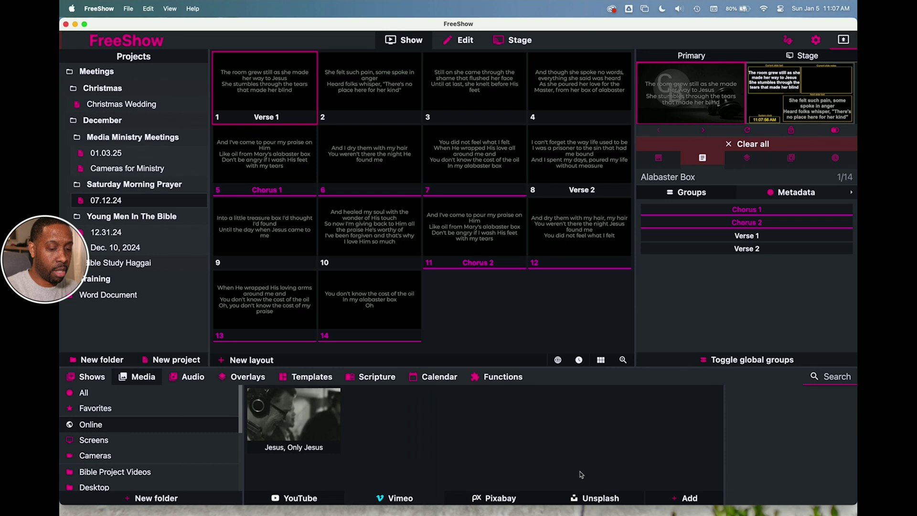
left_click(689, 500)
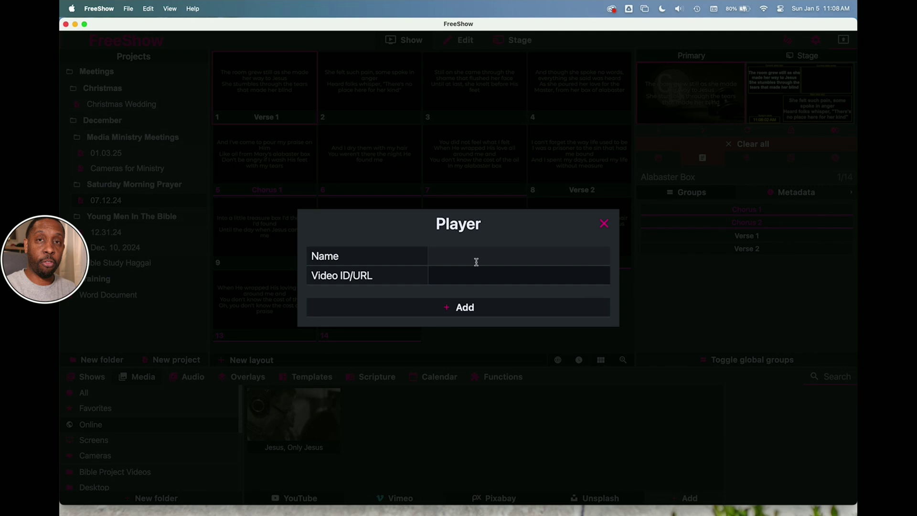
left_click(605, 224)
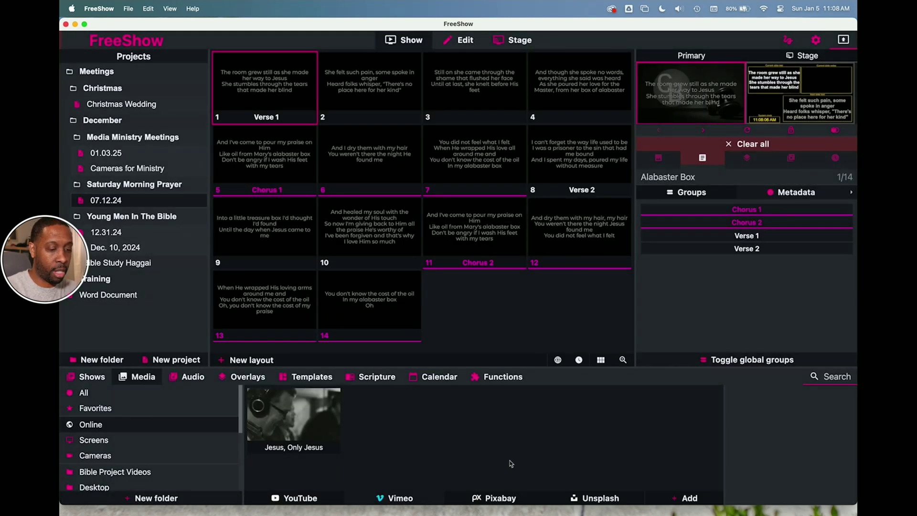
left_click(494, 498)
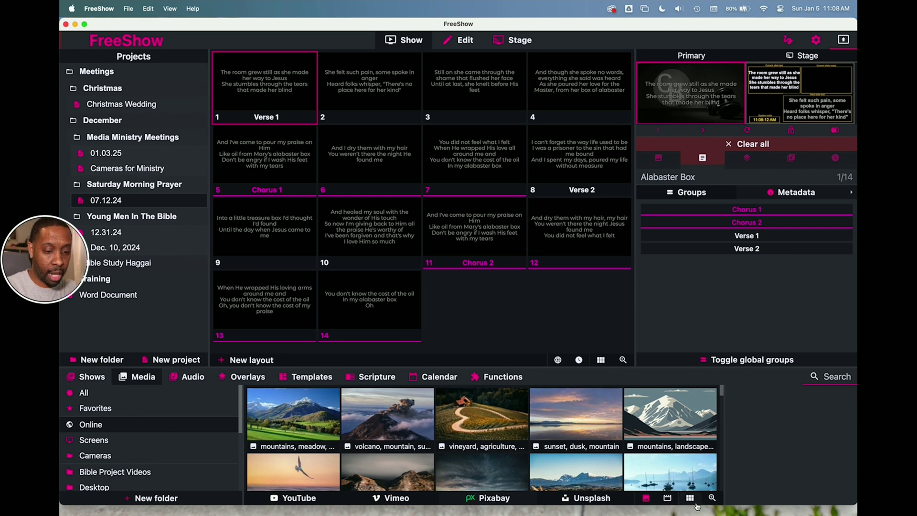
Step: Search the Pixabay images for 'cross'
left_click(824, 379)
type("cross")
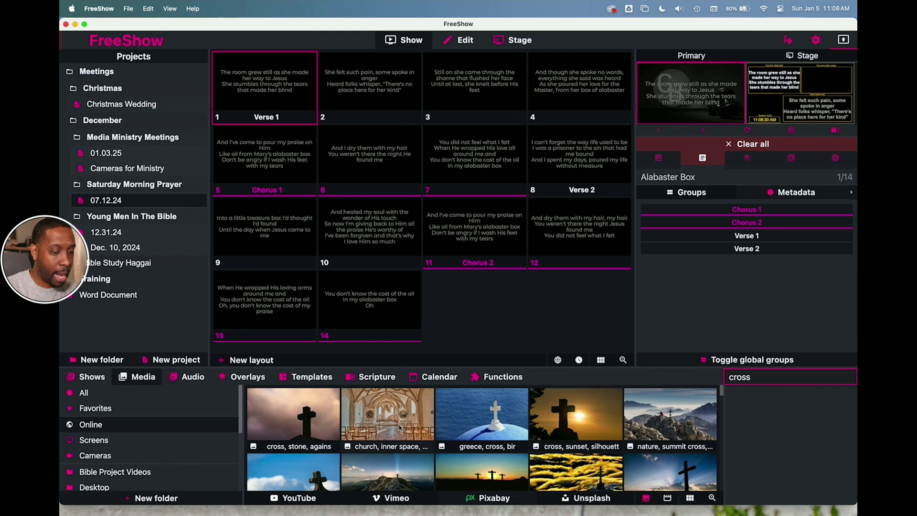
scroll(400, 428, "down", 10)
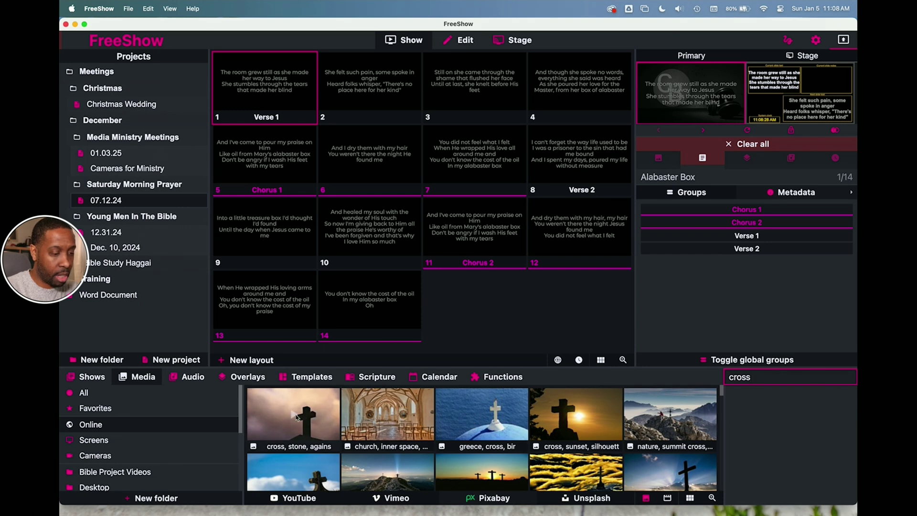
Step: Set the cross-on-stone image, then the sunset cross silhouette, as the lyrics background
left_click(296, 416)
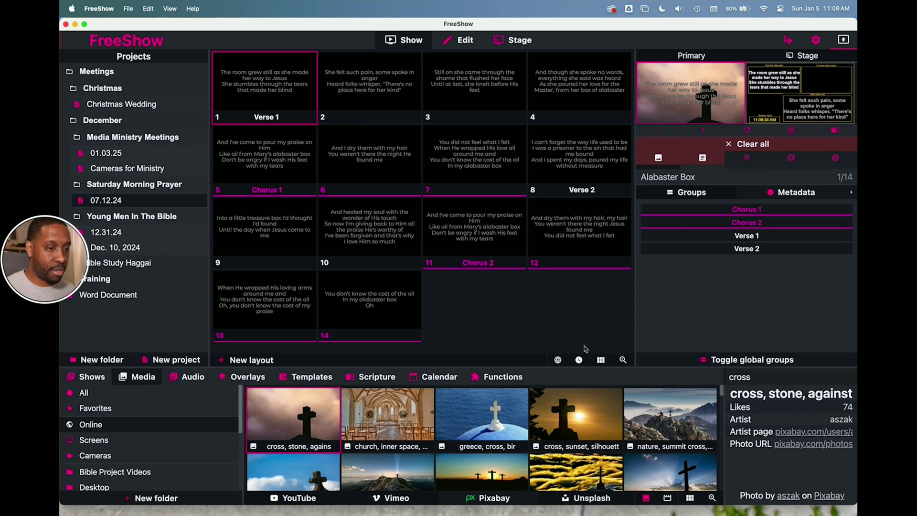
left_click(577, 425)
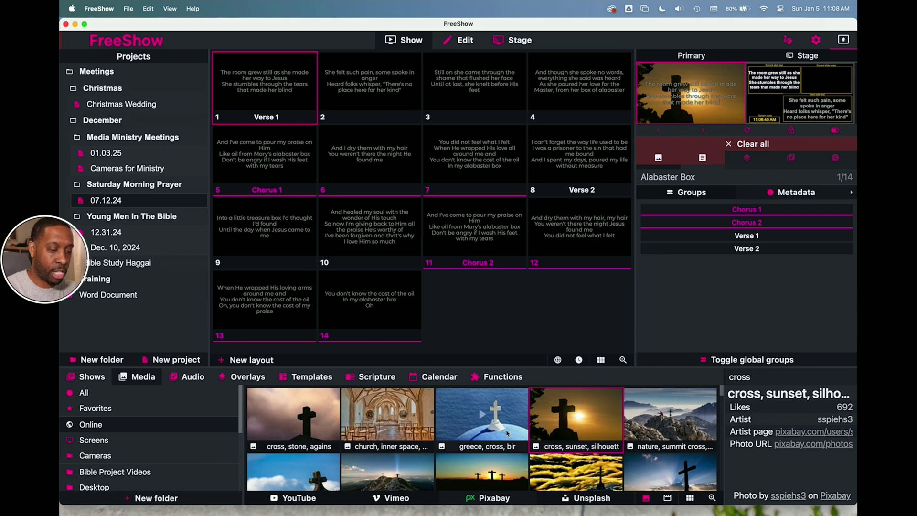
scroll(507, 433, "down", 5)
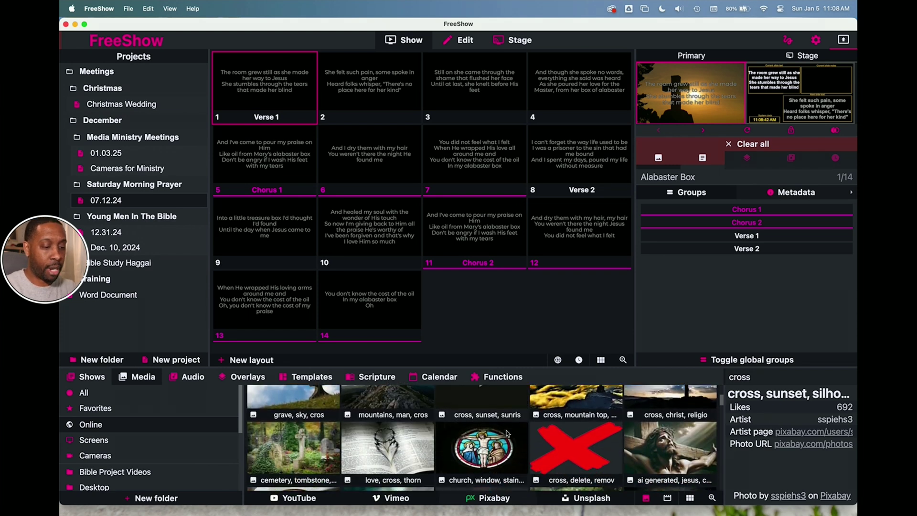
scroll(510, 433, "up", 5)
Step: Open the sunset cross image for editing and show its filter adjustments
right_click(575, 414)
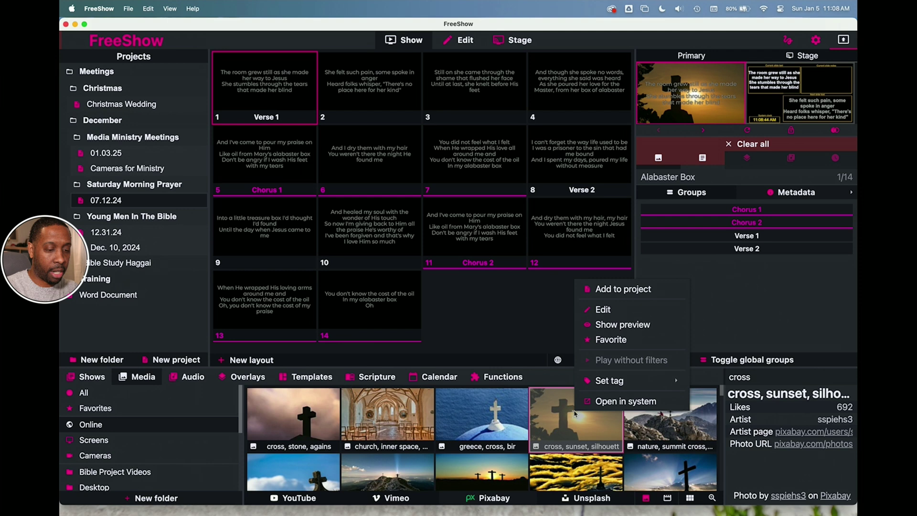
left_click(603, 309)
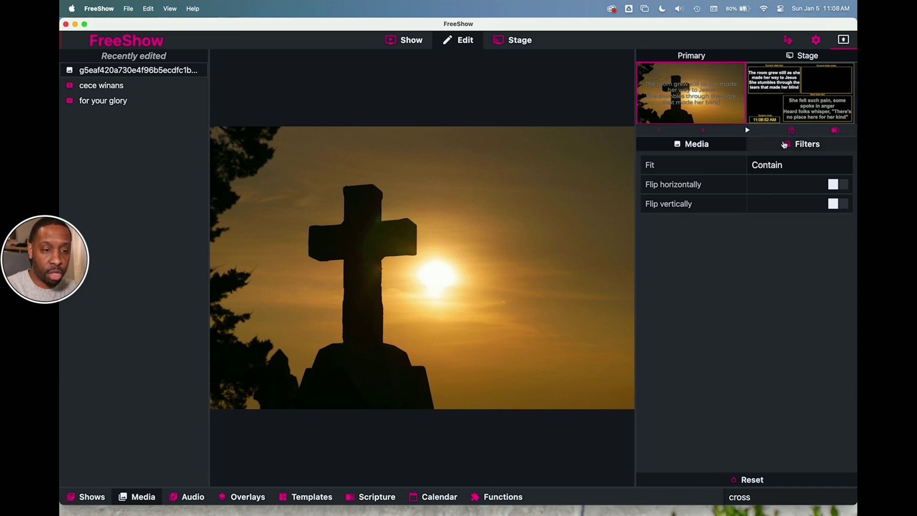
left_click(784, 145)
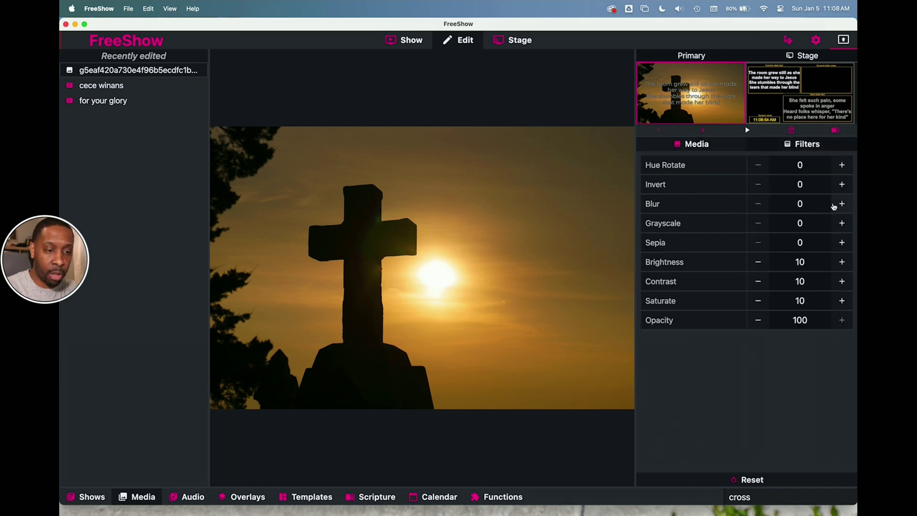
Step: Adjust the background filters to blur 2 and brightness 6
left_click(834, 206)
left_click(834, 205)
left_click(834, 205)
left_click(834, 205)
left_click(834, 205)
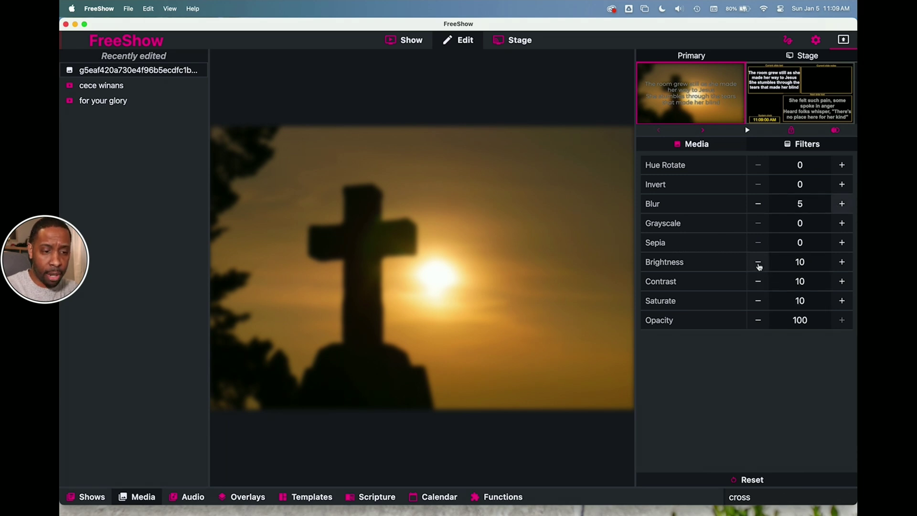
left_click(759, 262)
left_click(758, 262)
left_click(758, 262)
left_click(758, 262)
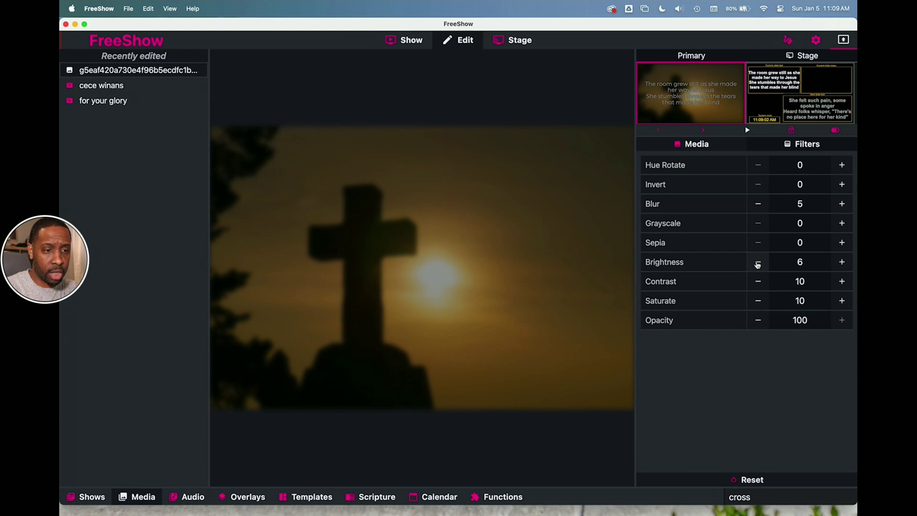
left_click(759, 206)
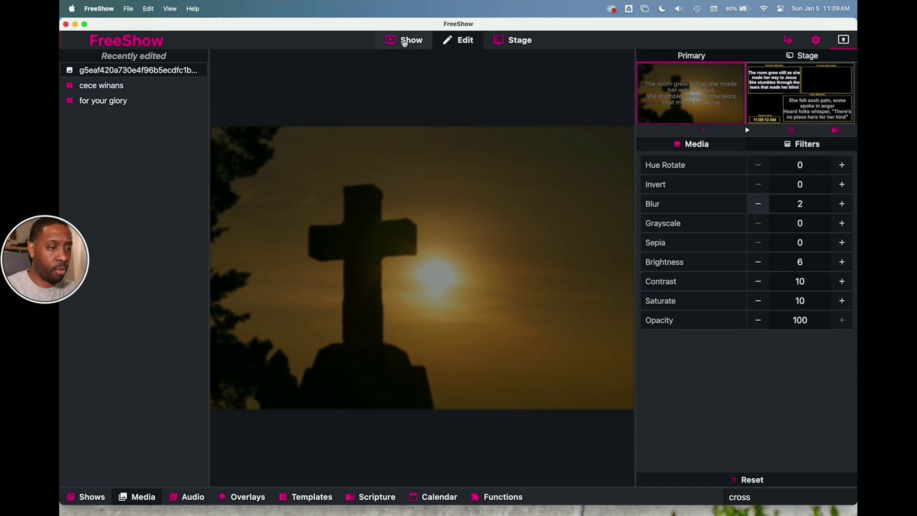
Step: Back in the Alabaster Box show, use Unsplash's black cross on red fabric as background
left_click(406, 43)
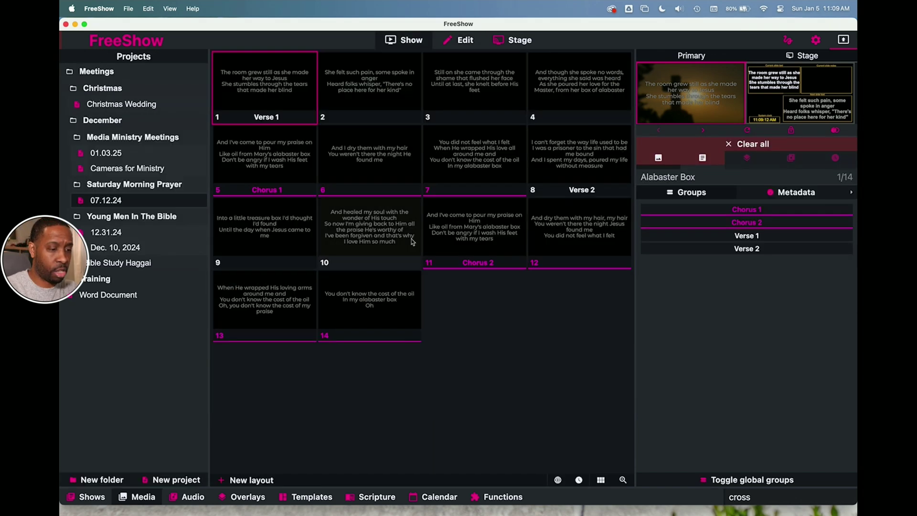
left_click(143, 497)
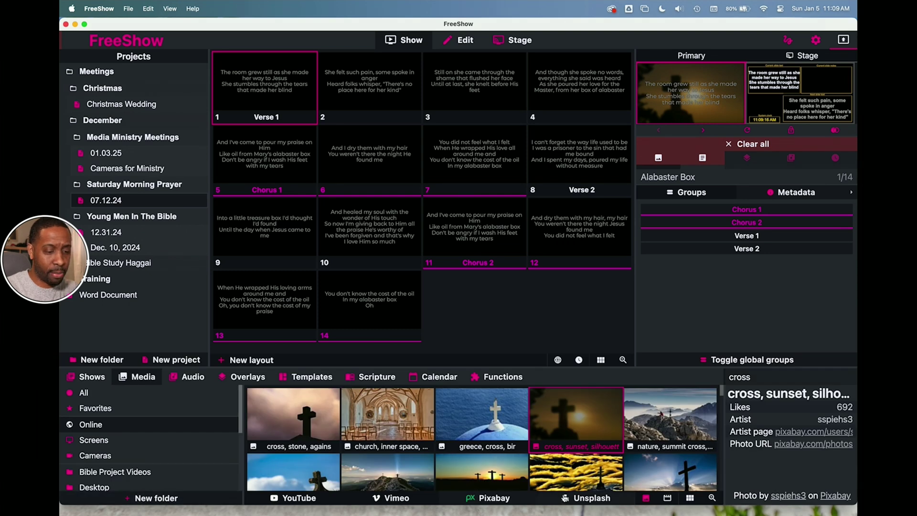
left_click(577, 499)
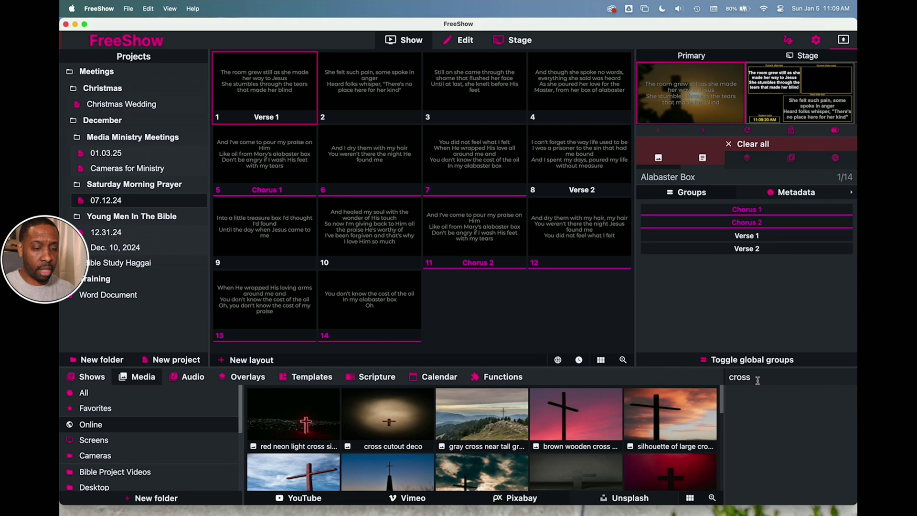
scroll(697, 426, "down", 2)
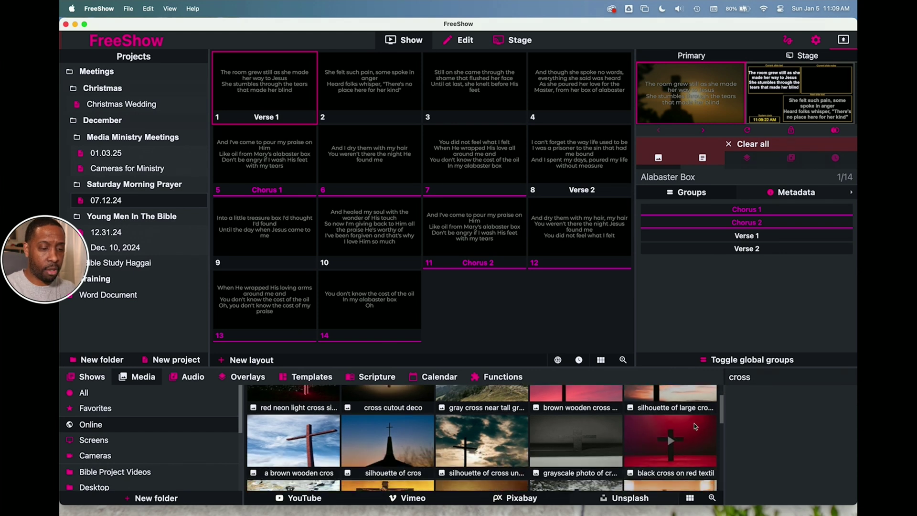
left_click(681, 445)
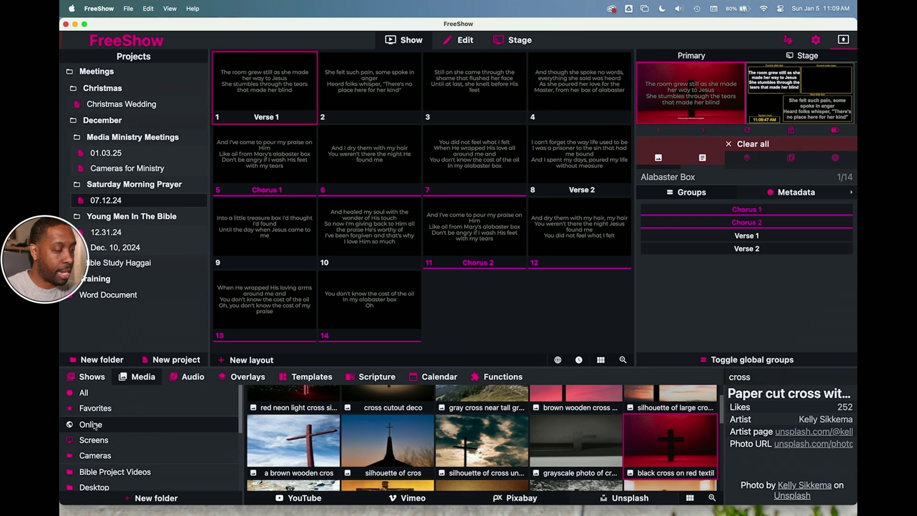
left_click(96, 440)
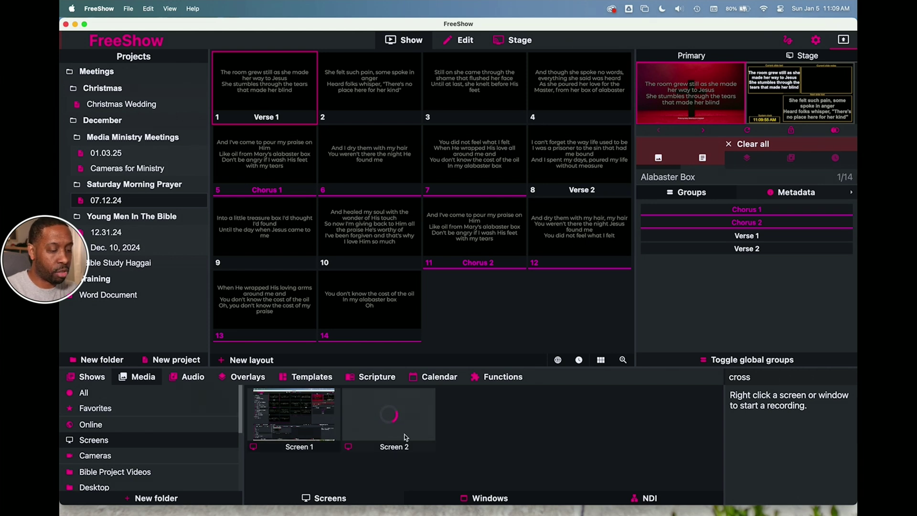
left_click(492, 499)
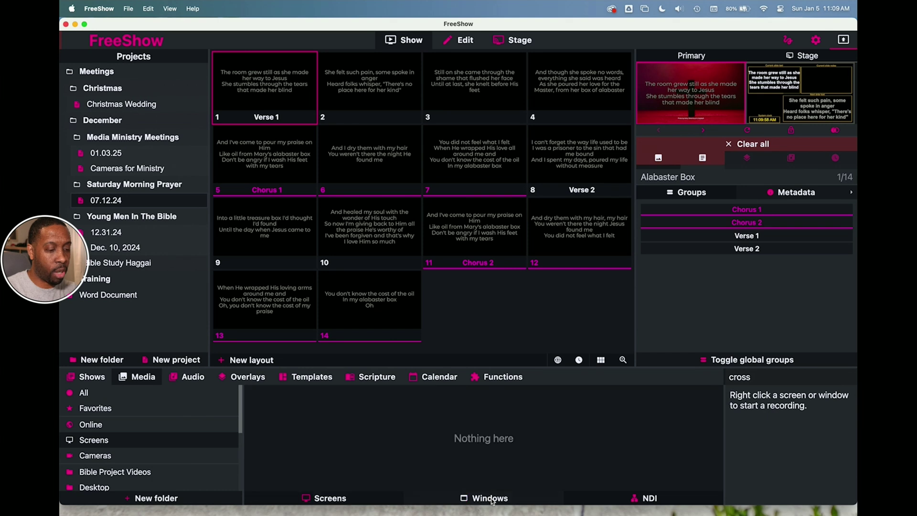
left_click(632, 498)
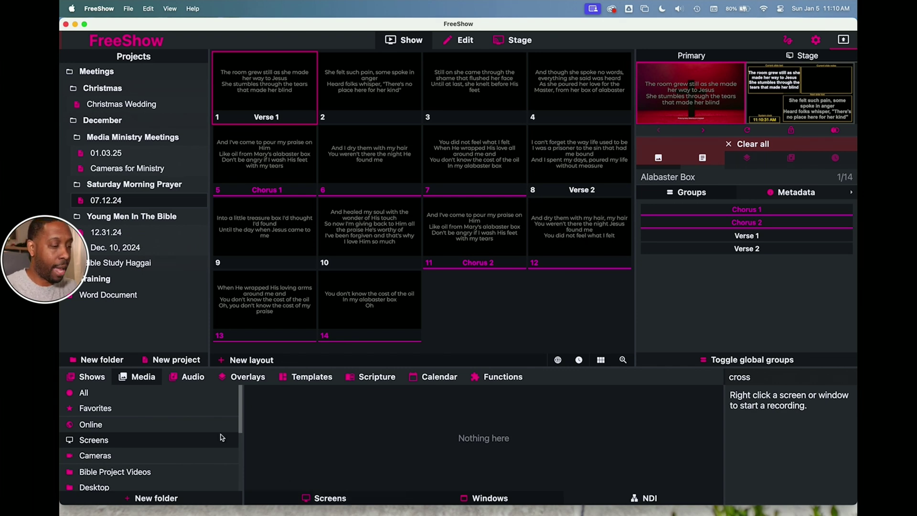
Step: Clear the 'cross' search in the online YouTube video list
left_click(133, 429)
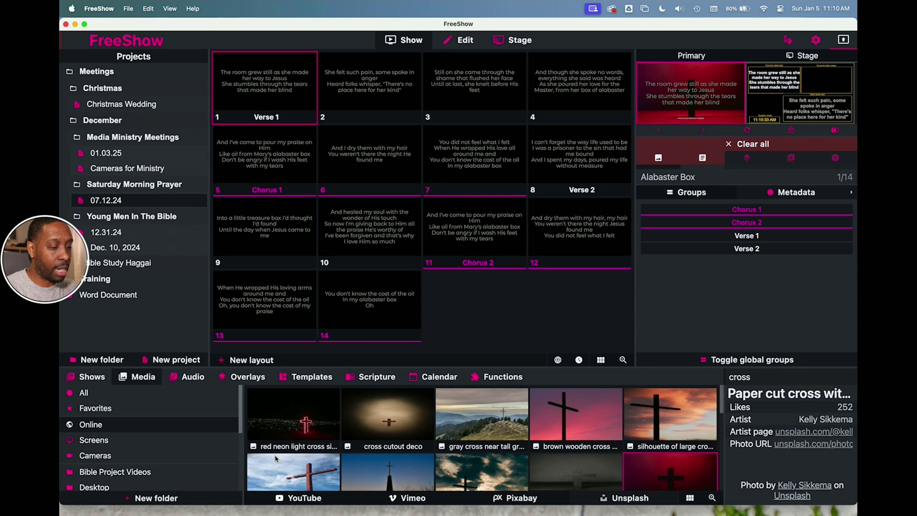
left_click(315, 500)
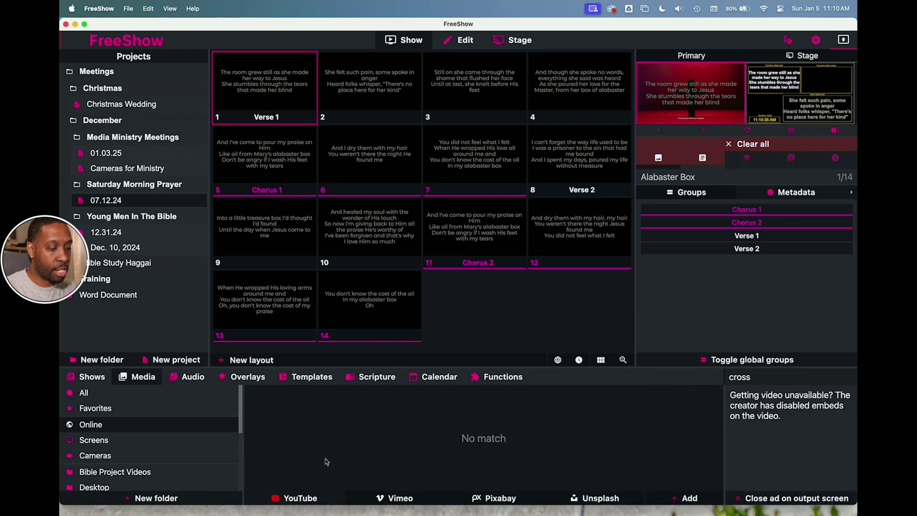
double_click(778, 379)
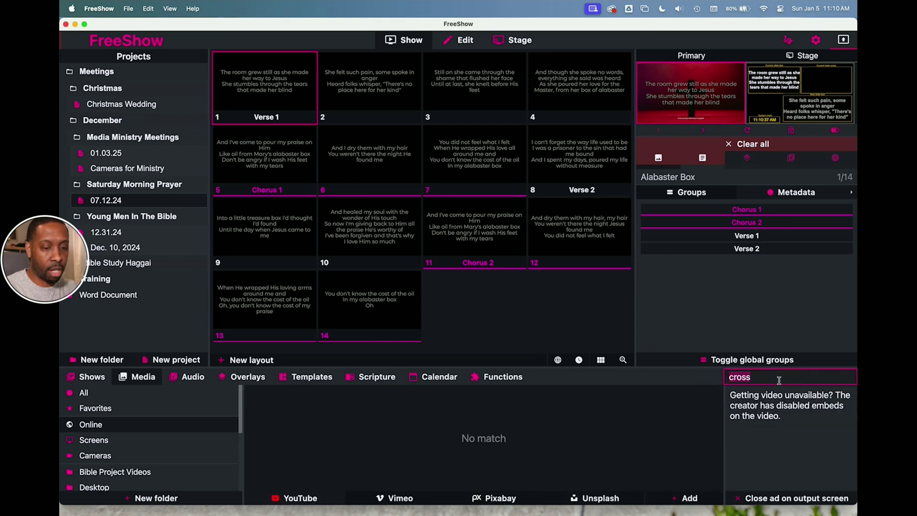
key("BackSpace")
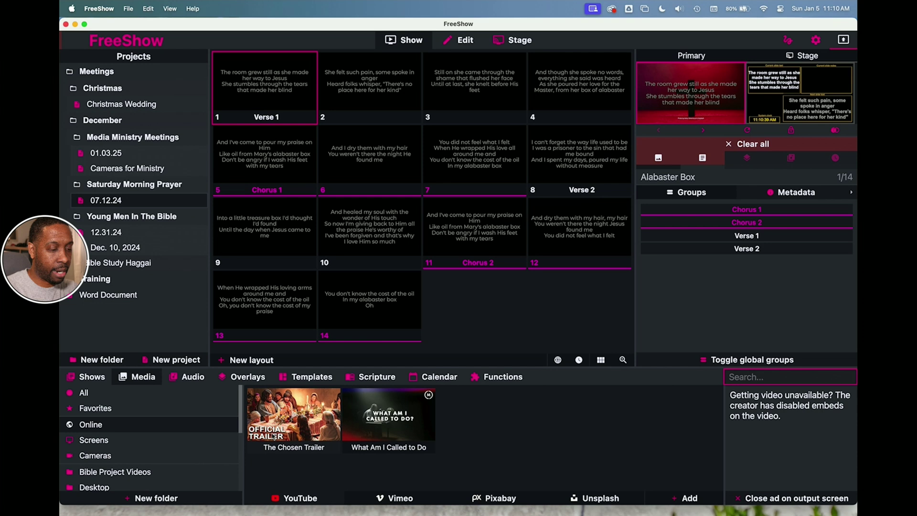
Step: Play 'What Am I Called to Do' on output, then clear the lyrics and the video
left_click(410, 425)
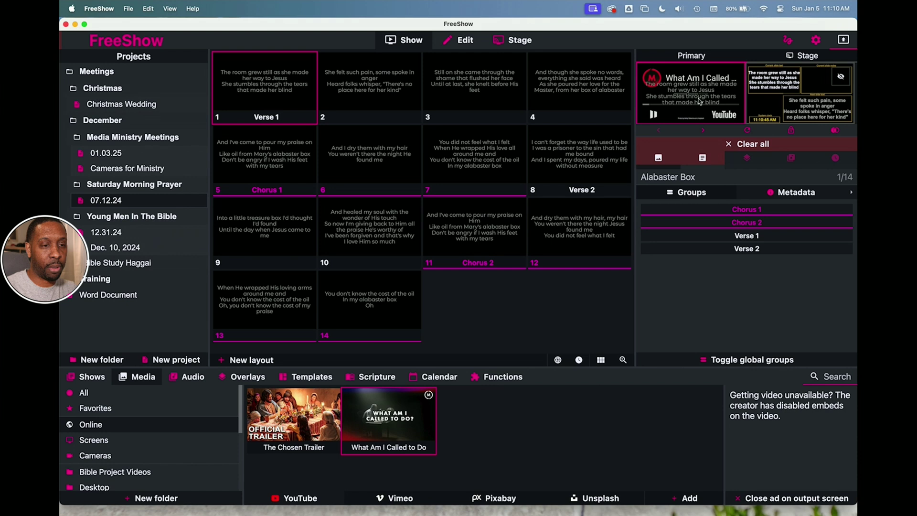
left_click(703, 160)
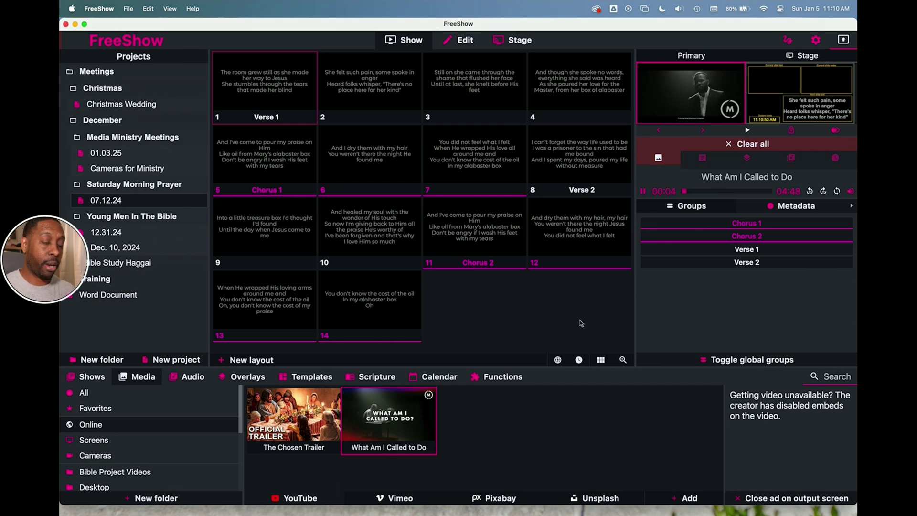
left_click(391, 423)
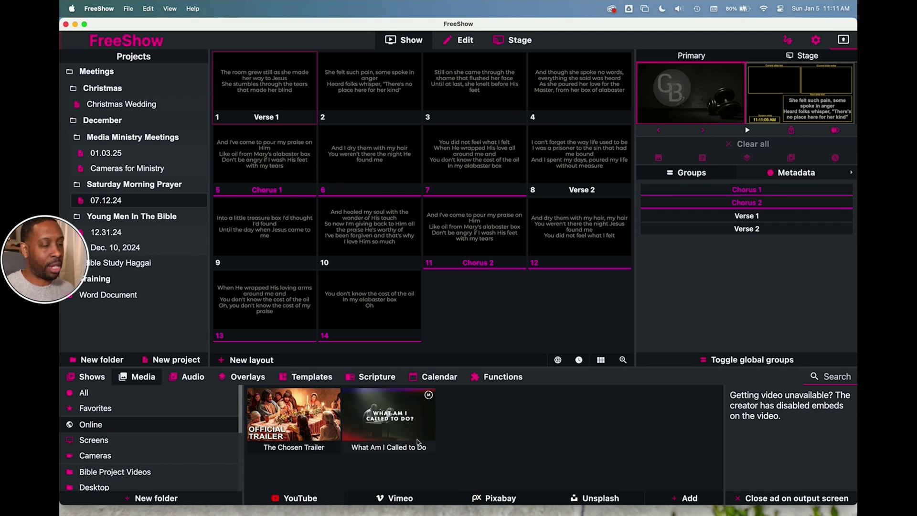
Step: Browse the Screens, Windows and NDI capture sources and start a media search
left_click(106, 441)
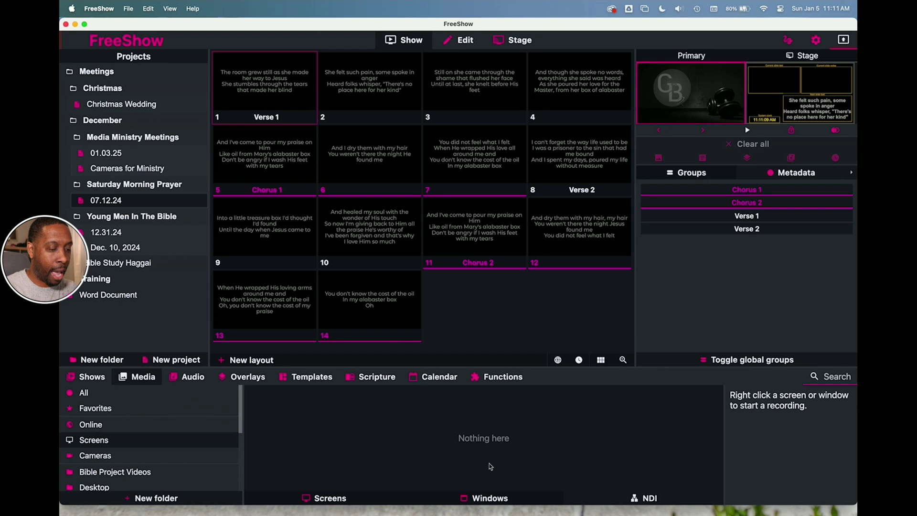
left_click(373, 499)
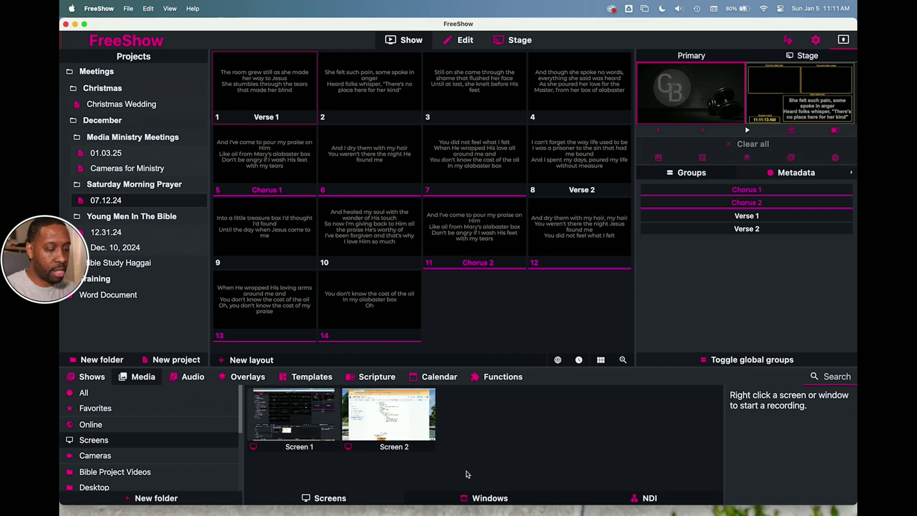
left_click(493, 499)
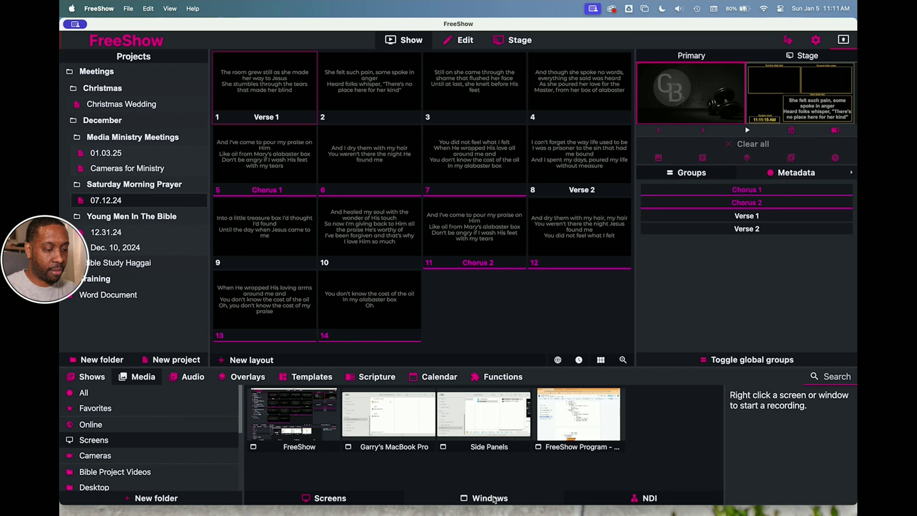
left_click(643, 500)
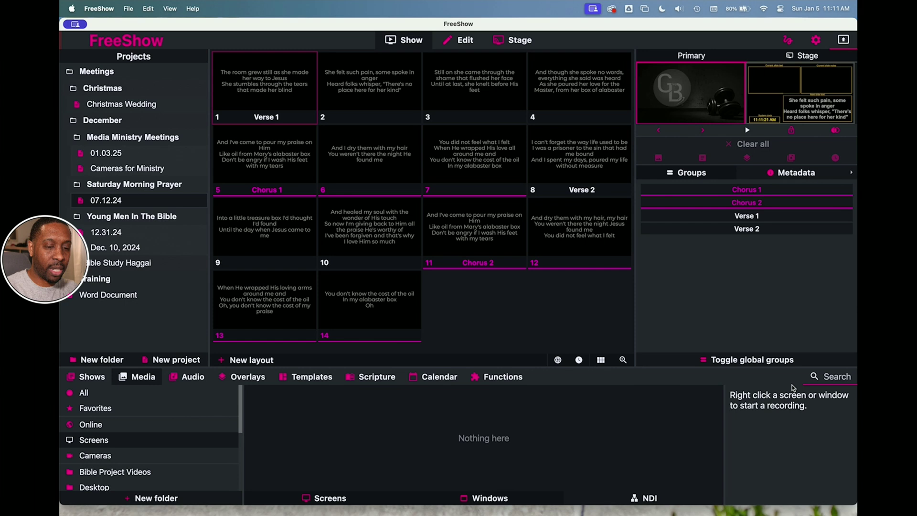
left_click(823, 380)
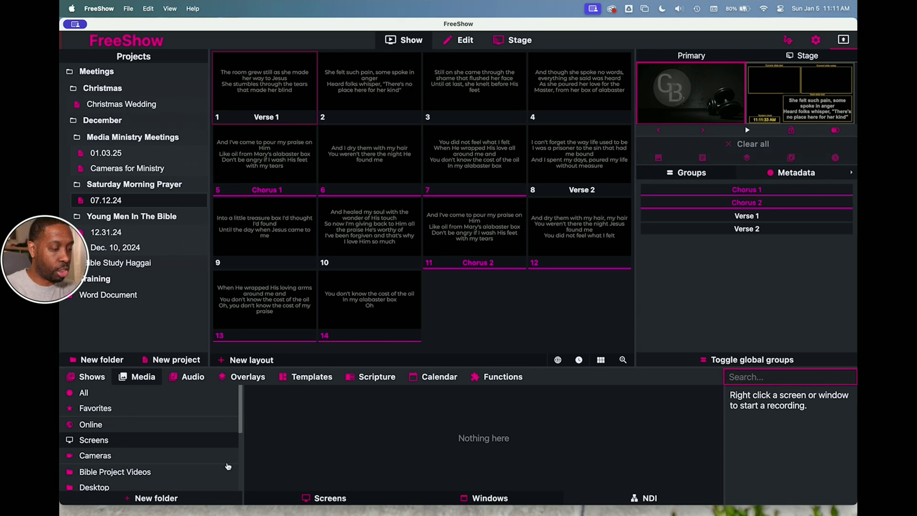
Step: Return to the Screens list and view Screen 1's recording options, then dismiss them
left_click(155, 429)
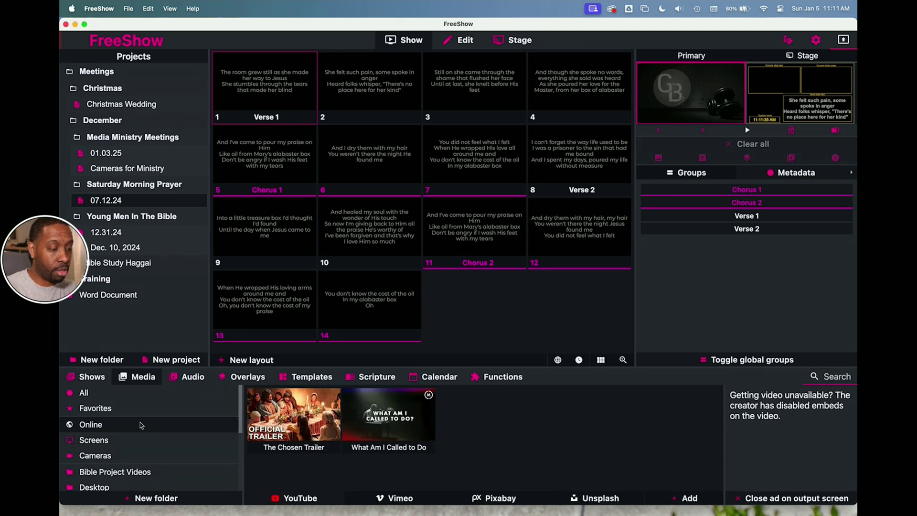
left_click(122, 439)
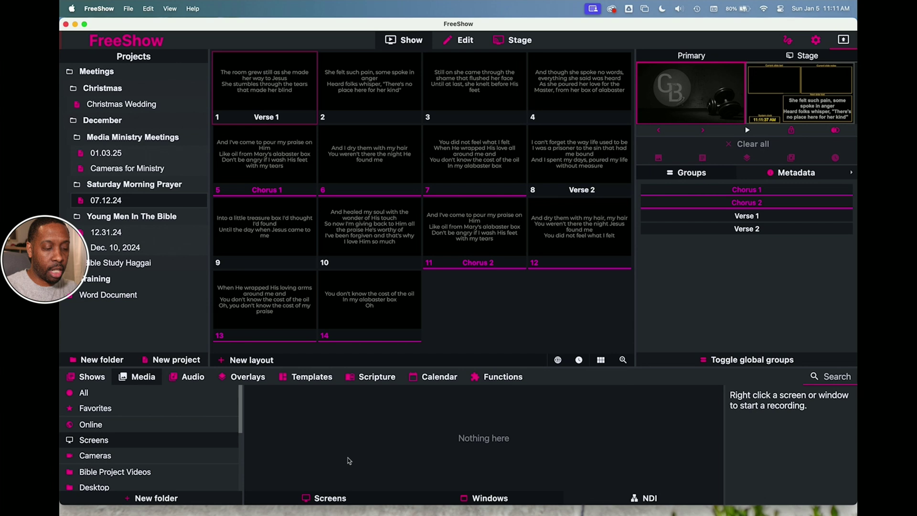
left_click(389, 499)
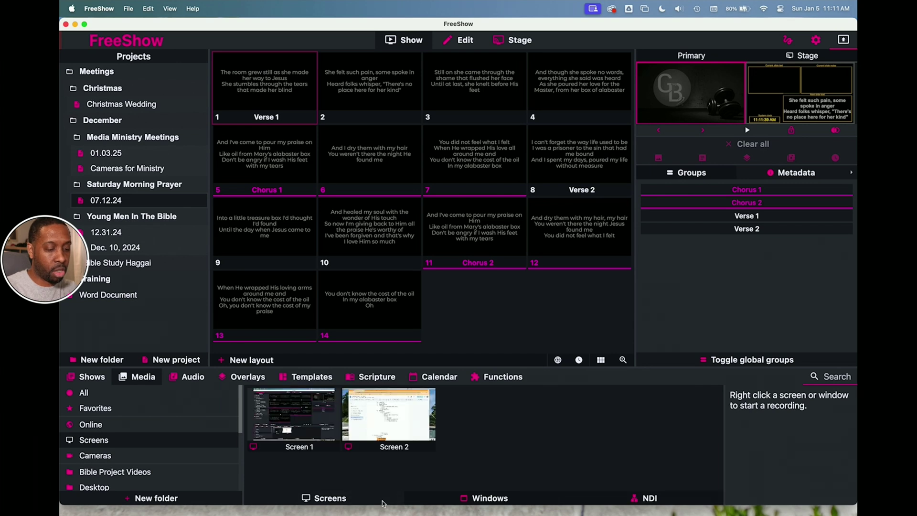
right_click(312, 422)
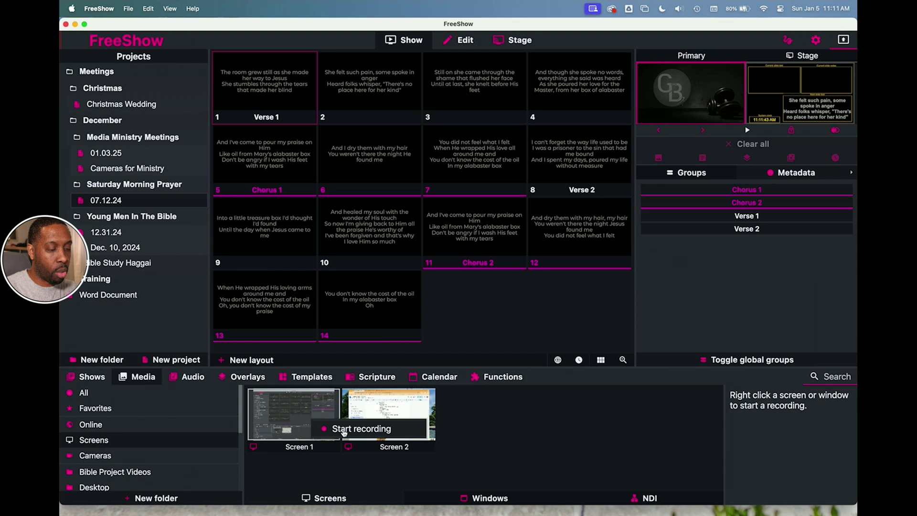
left_click(329, 483)
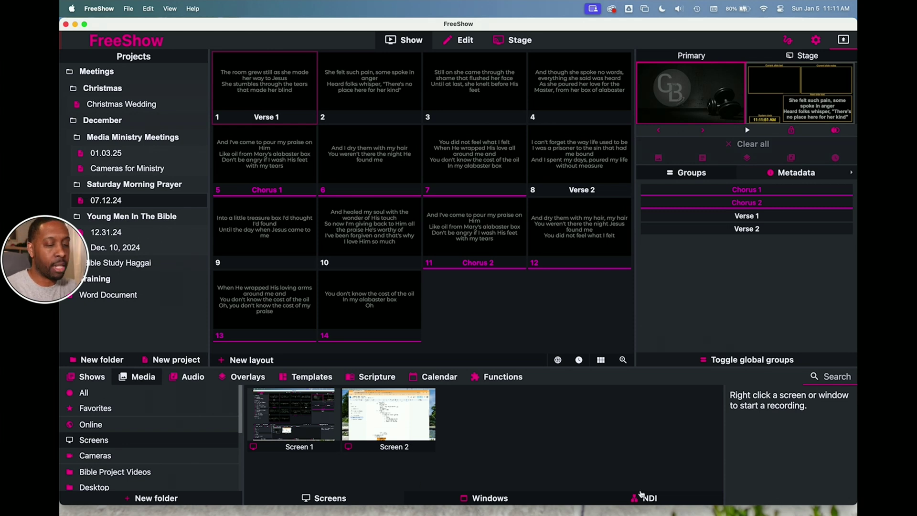
Step: Check the NDI capture list, which shows no available sources
left_click(644, 500)
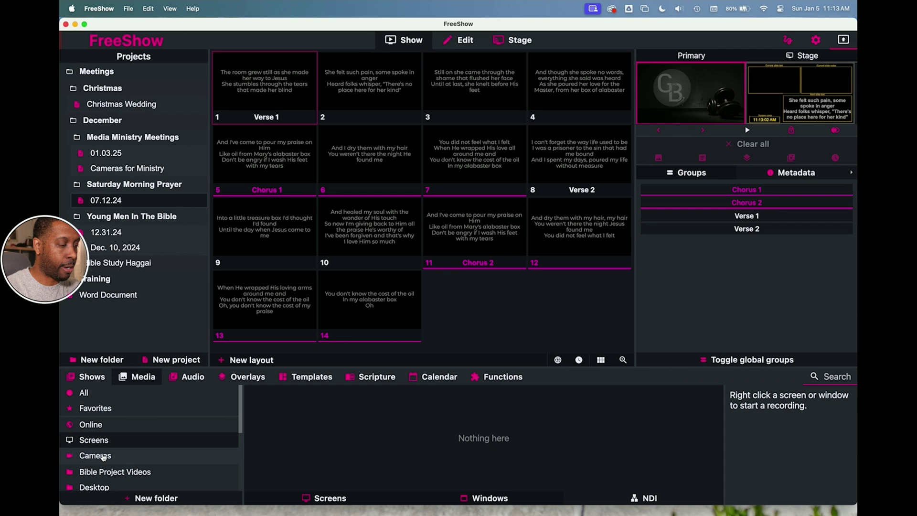
Step: Put the FaceTime HD camera, then the iPhone camera, behind Verse 1, then remove the feed
left_click(102, 457)
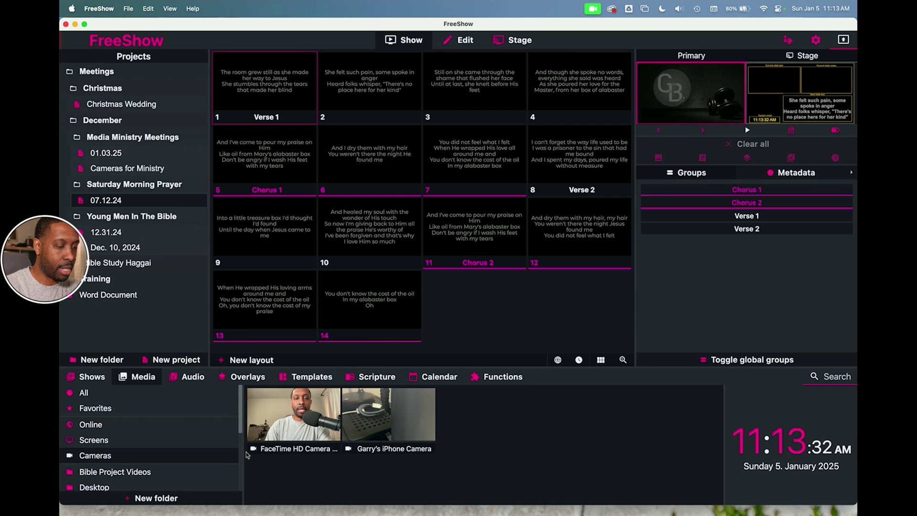
left_click(279, 427)
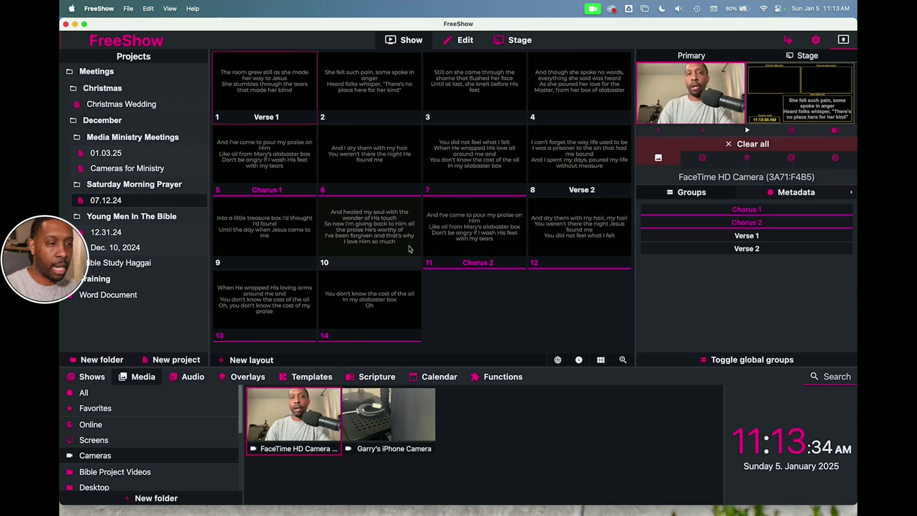
left_click(254, 91)
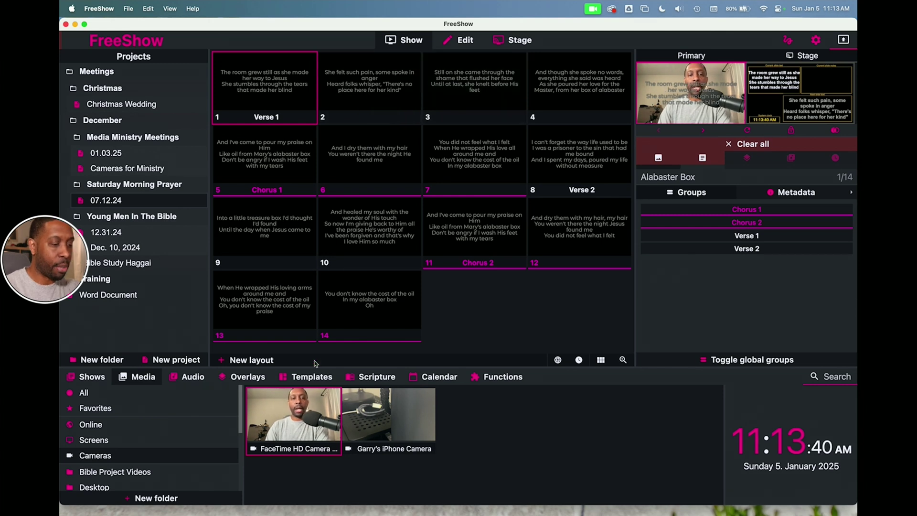
left_click(399, 417)
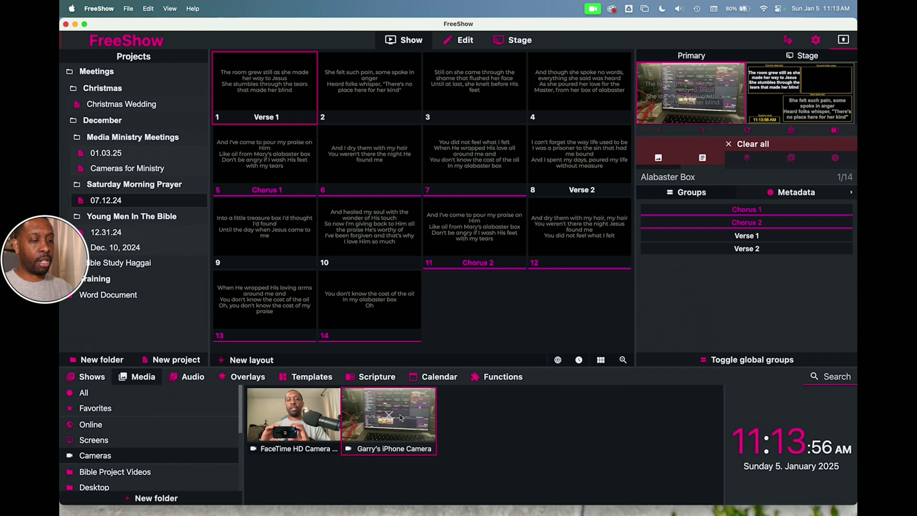
left_click(405, 418)
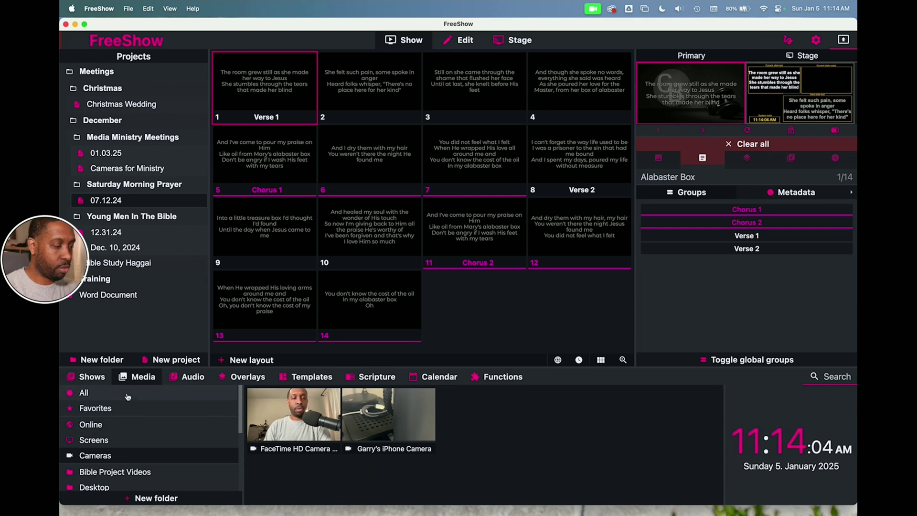
Step: Cycle the media library through the Online, Screens, All and Cameras sources
left_click(123, 424)
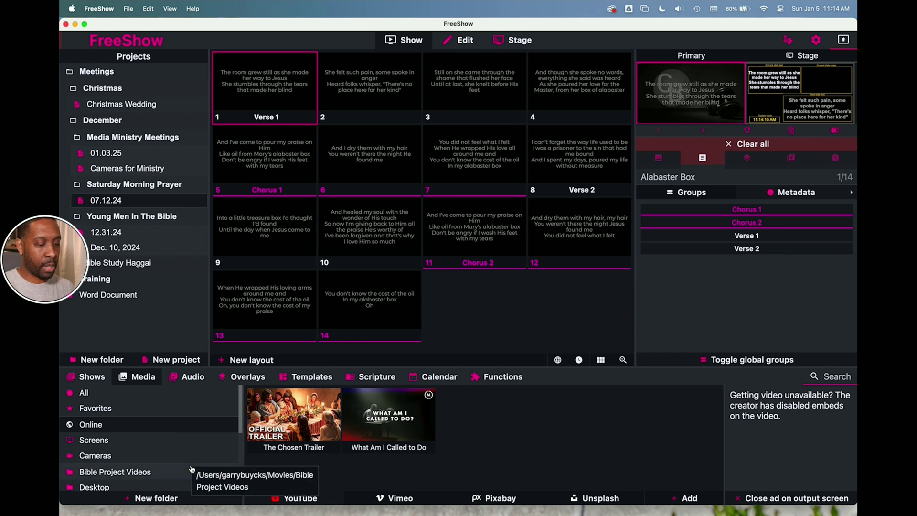
left_click(139, 439)
scroll(139, 442, "down", 5)
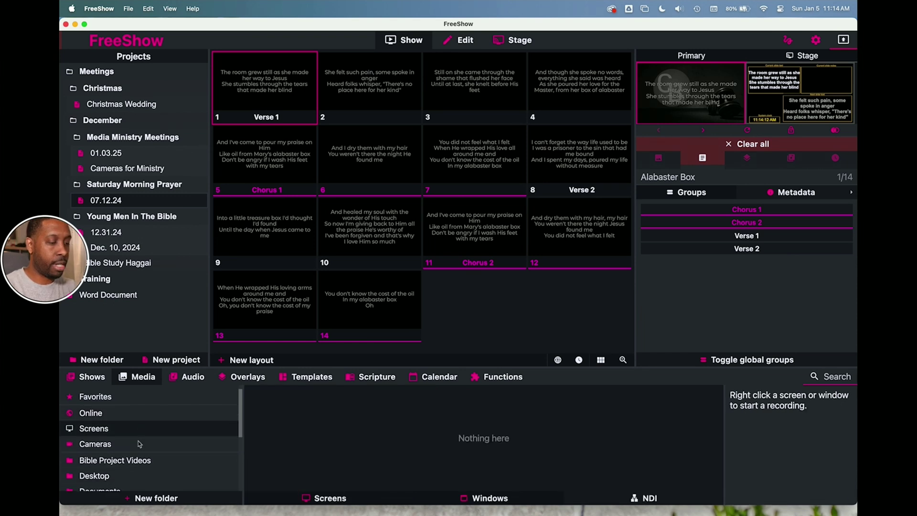
scroll(138, 445, "up", 2)
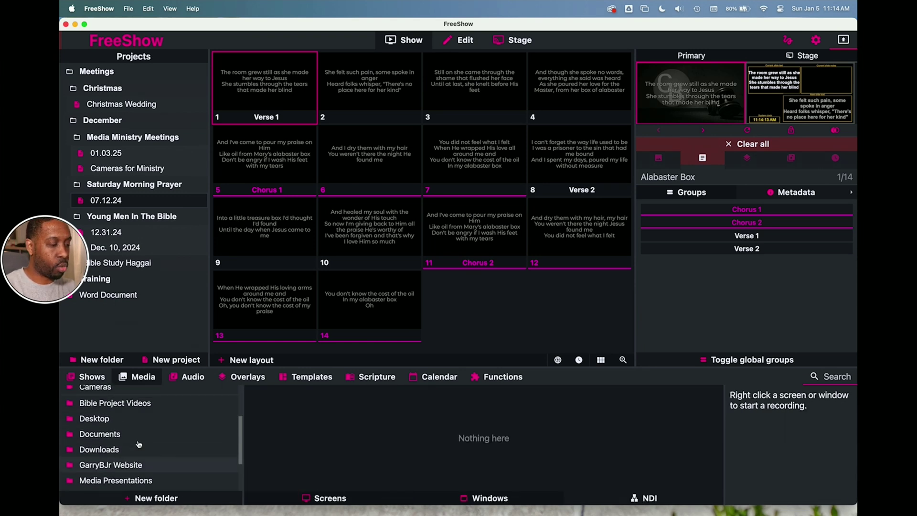
left_click(120, 403)
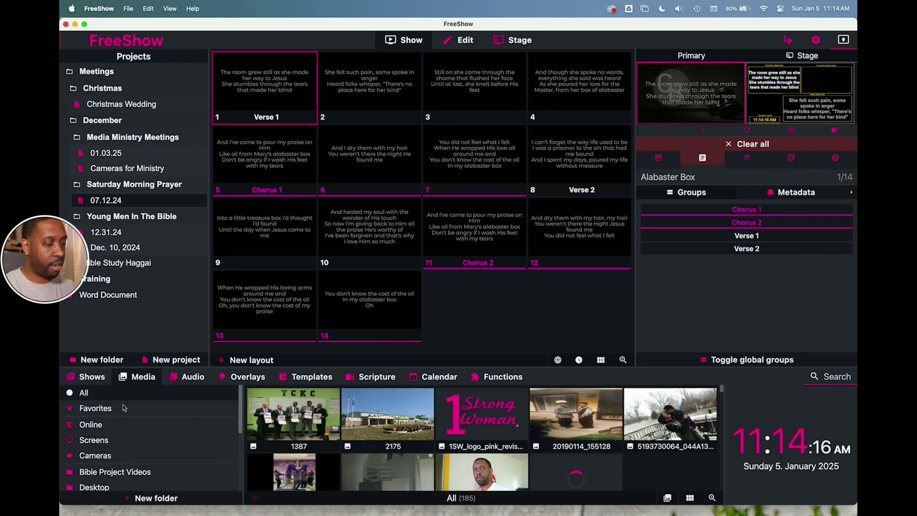
left_click(143, 455)
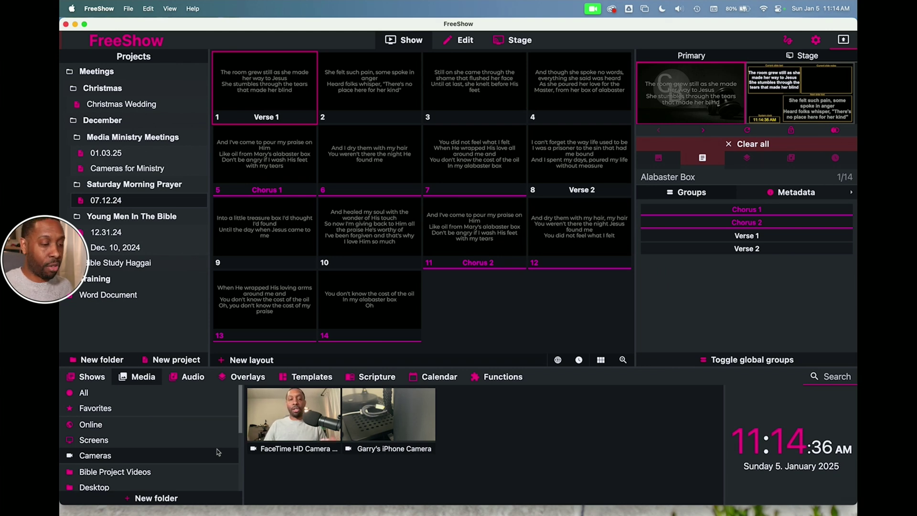
Step: Scroll the media folder sidebar to locate the Wall Paper Photos folder
scroll(171, 439, "down", 3)
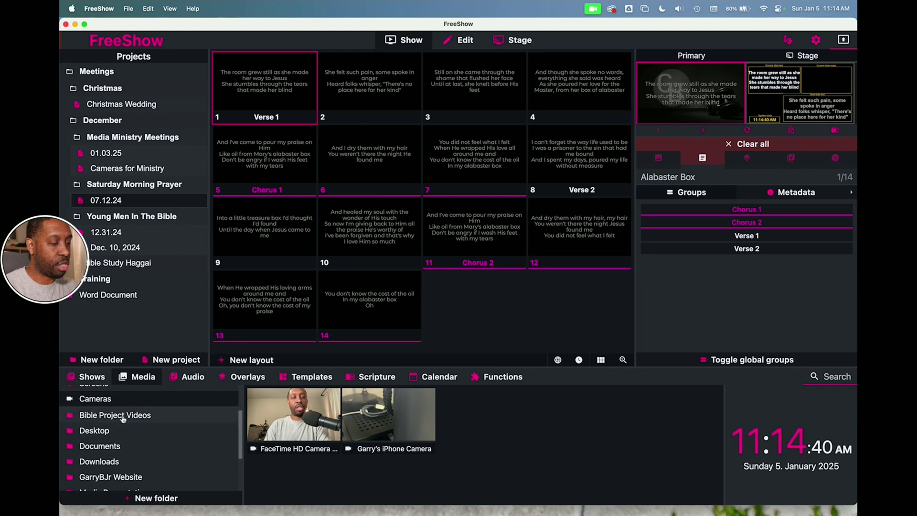
scroll(114, 424, "up", 1)
scroll(114, 424, "up", 2)
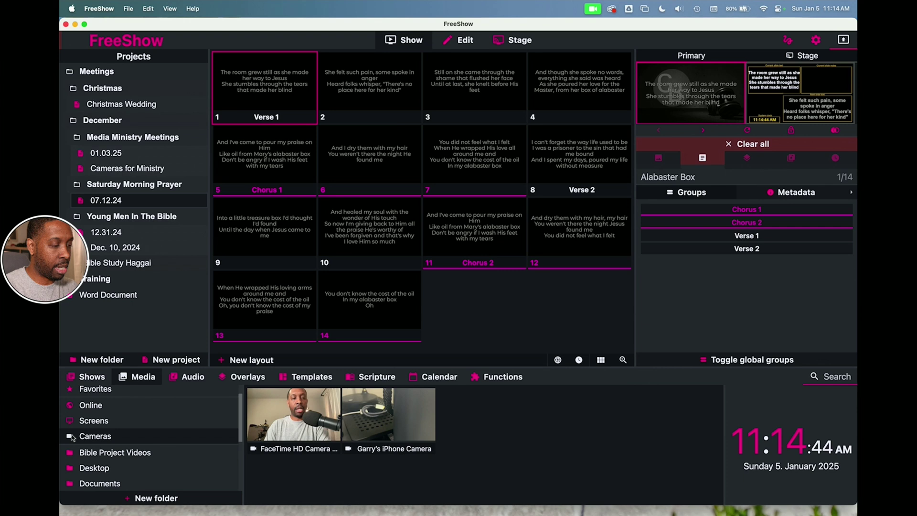
scroll(70, 457, "down", 4)
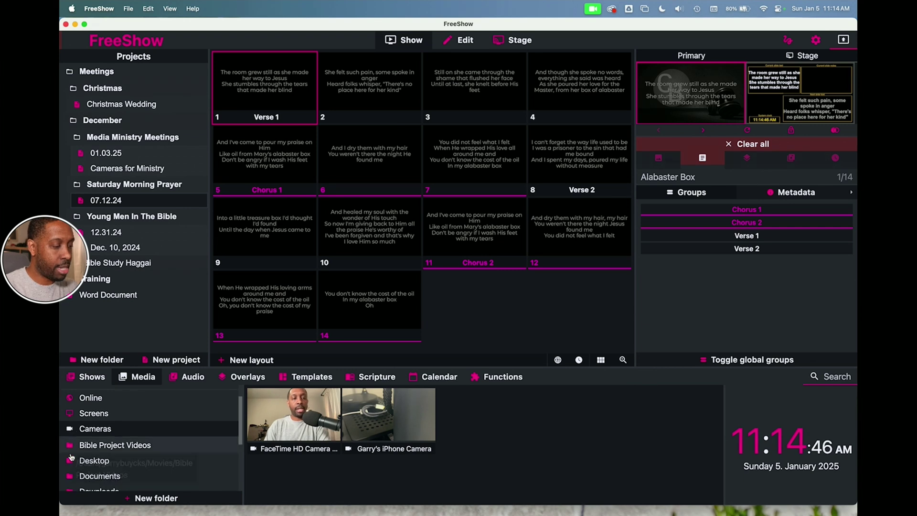
scroll(71, 457, "down", 4)
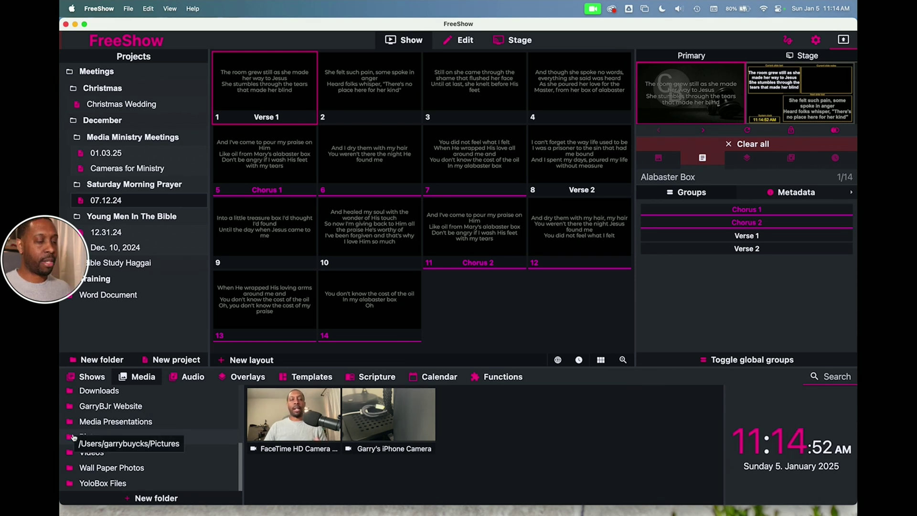
scroll(138, 446, "up", 1)
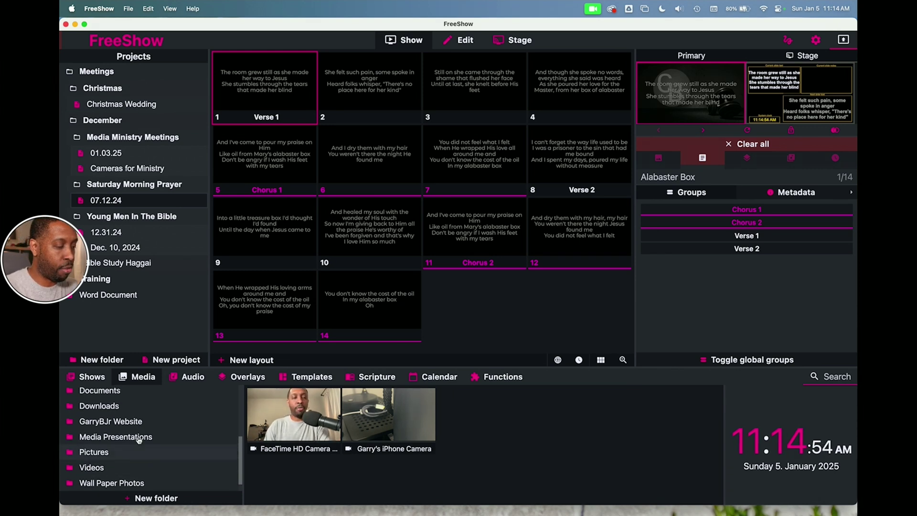
scroll(131, 454, "down", 1)
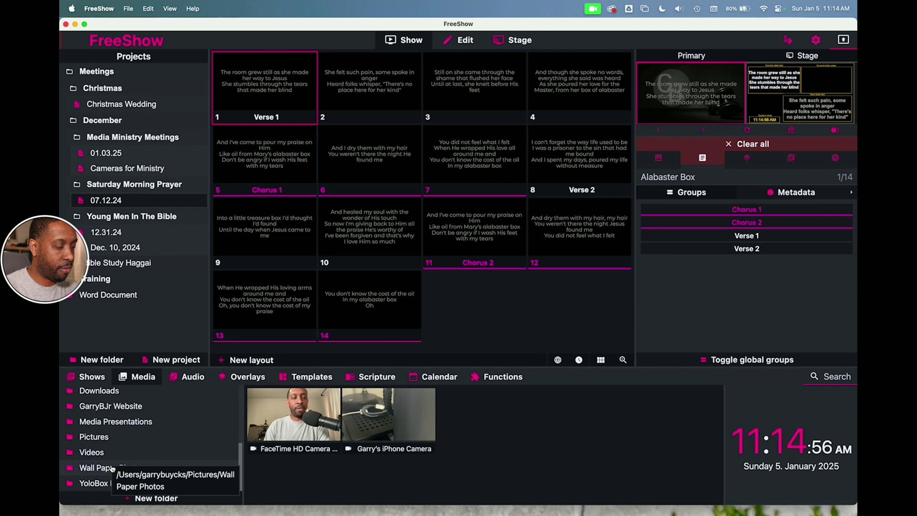
Step: Open Wall Paper Photos, then the Clean Backdrops folder inside YoloBox Files
left_click(98, 472)
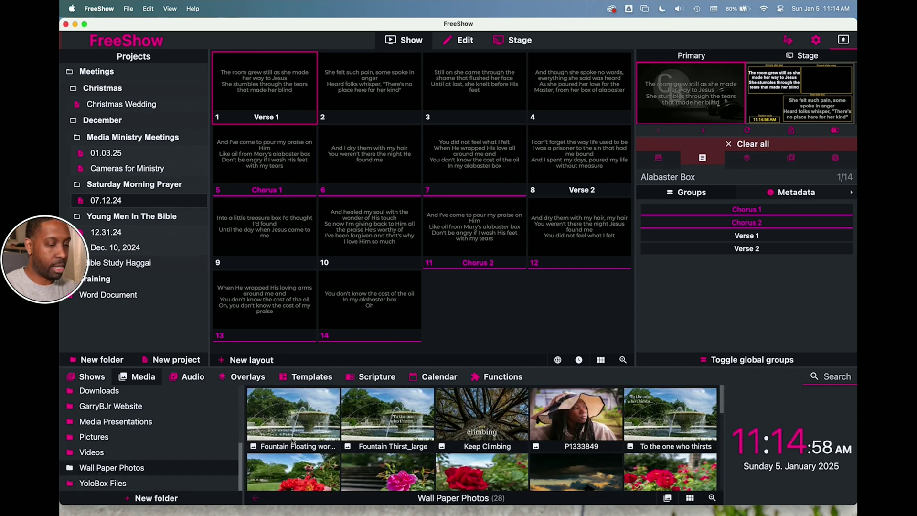
scroll(455, 428, "down", 5)
scroll(455, 427, "down", 3)
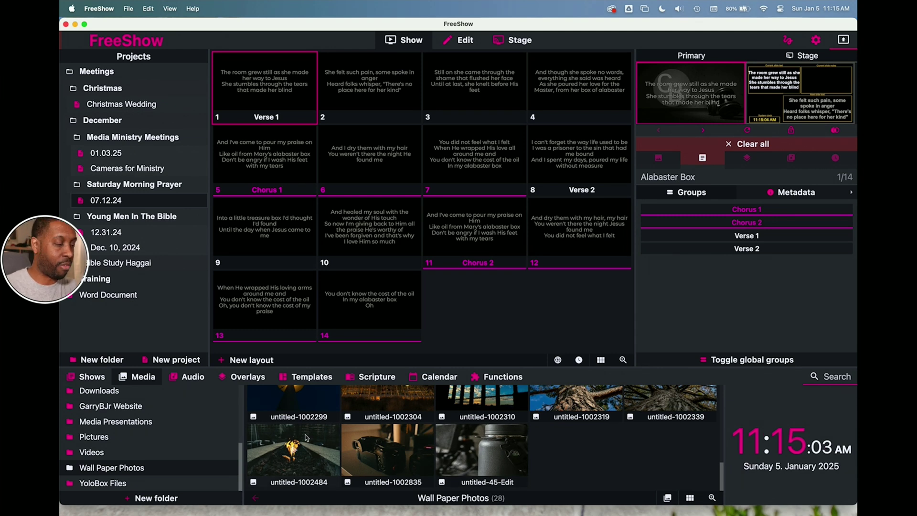
left_click(96, 484)
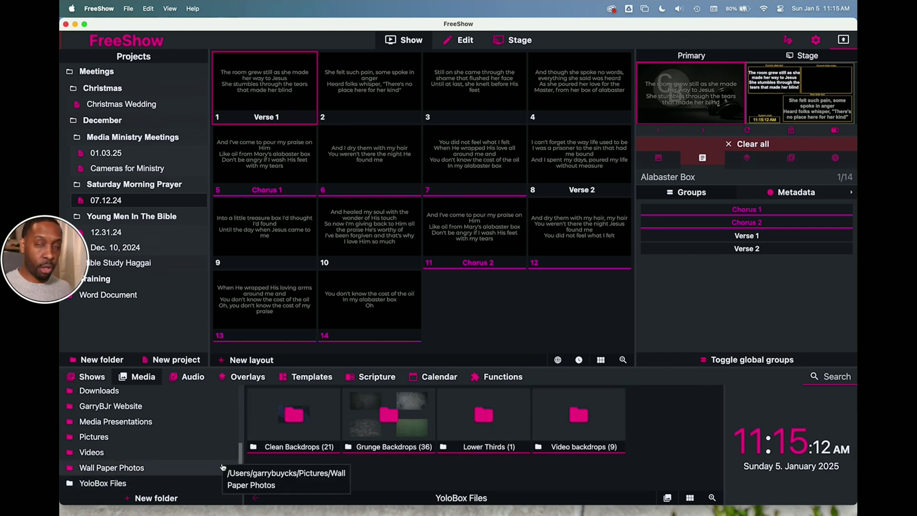
left_click(298, 418)
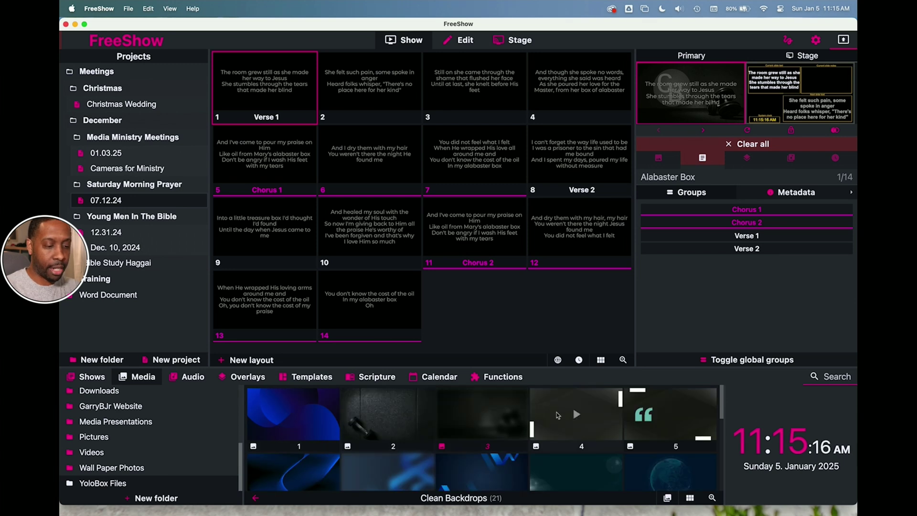
Step: Try several Clean Backdrops images, settle on the neutral room photo, then open Grunge Backdrops
scroll(481, 416, "down", 3)
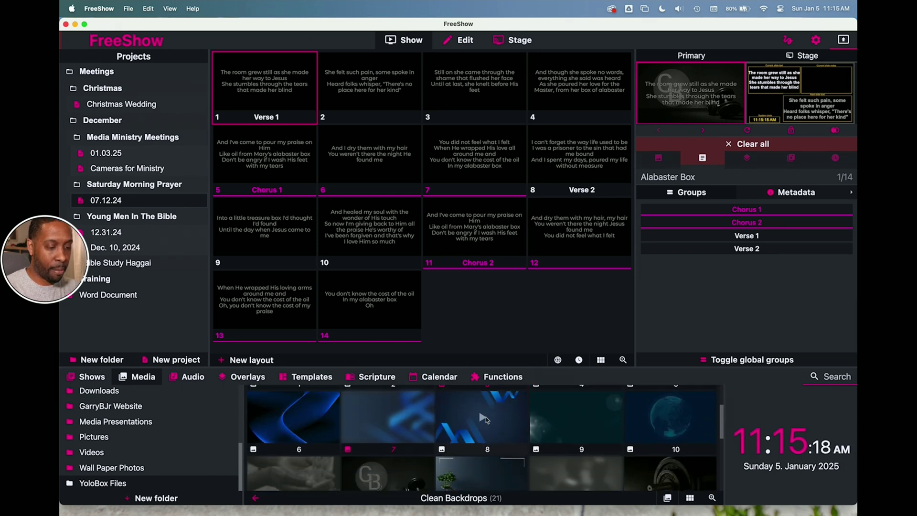
left_click(483, 418)
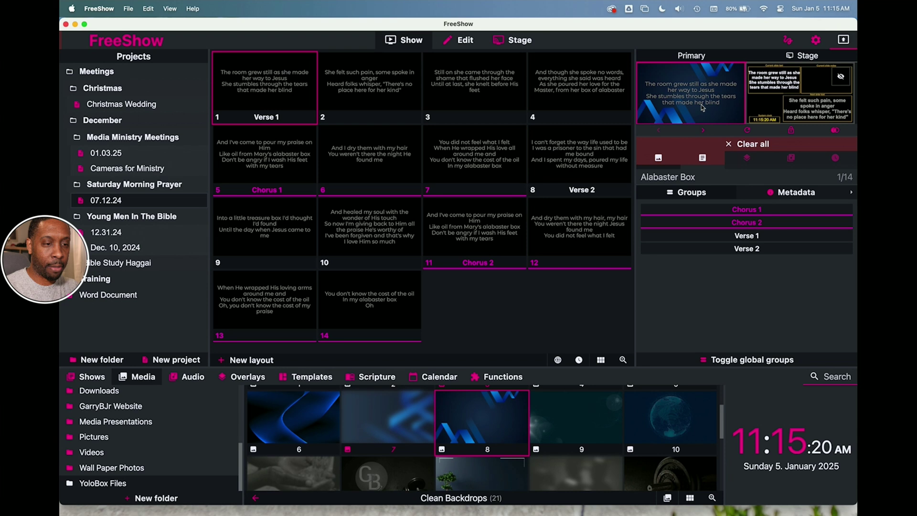
scroll(481, 423, "down", 5)
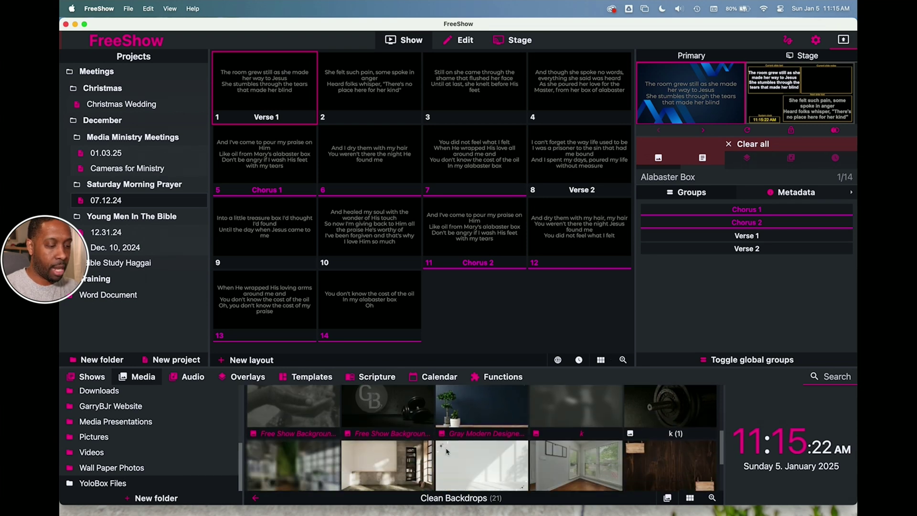
left_click(471, 407)
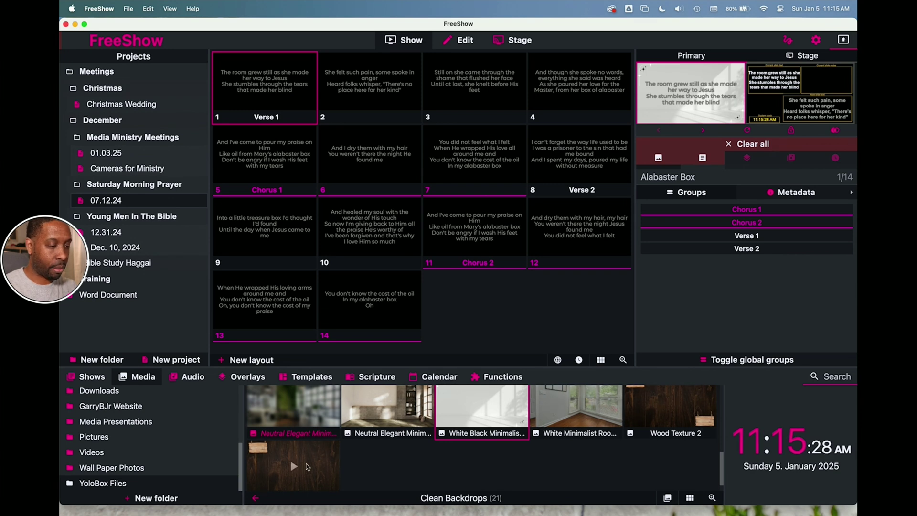
left_click(306, 415)
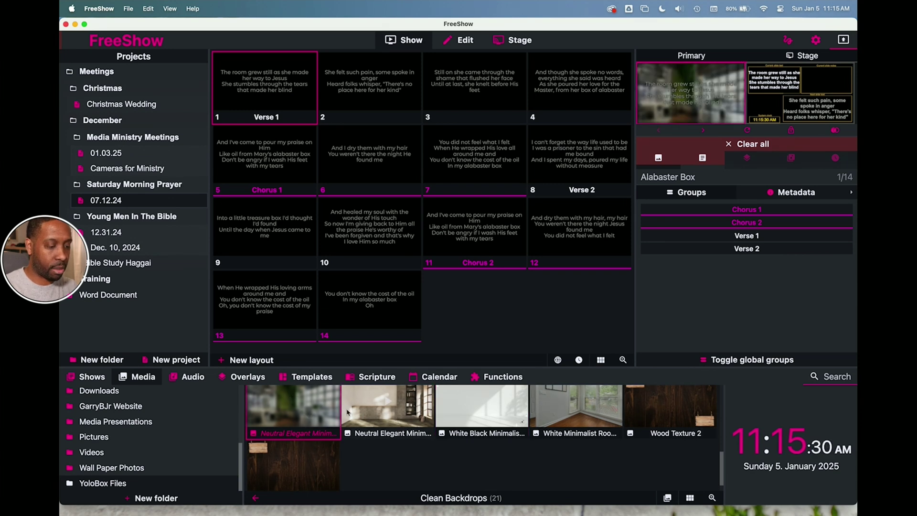
left_click(380, 409)
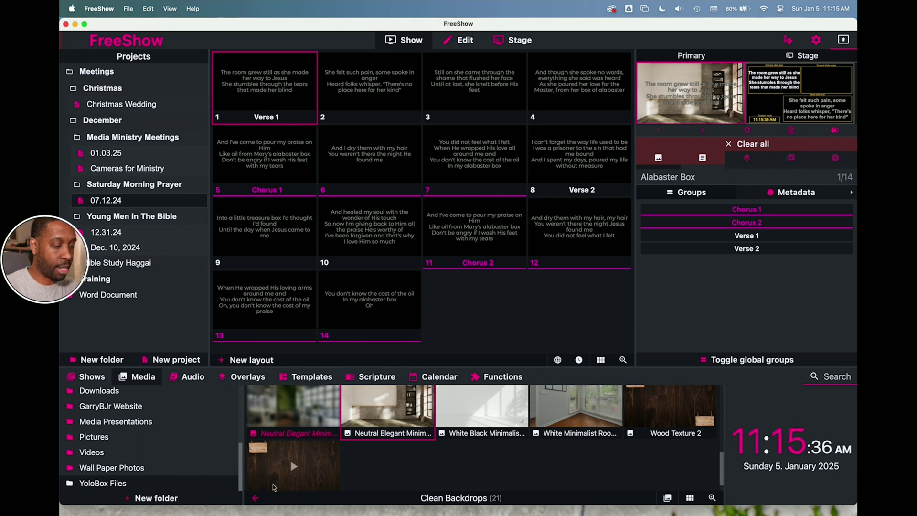
left_click(255, 498)
left_click(391, 422)
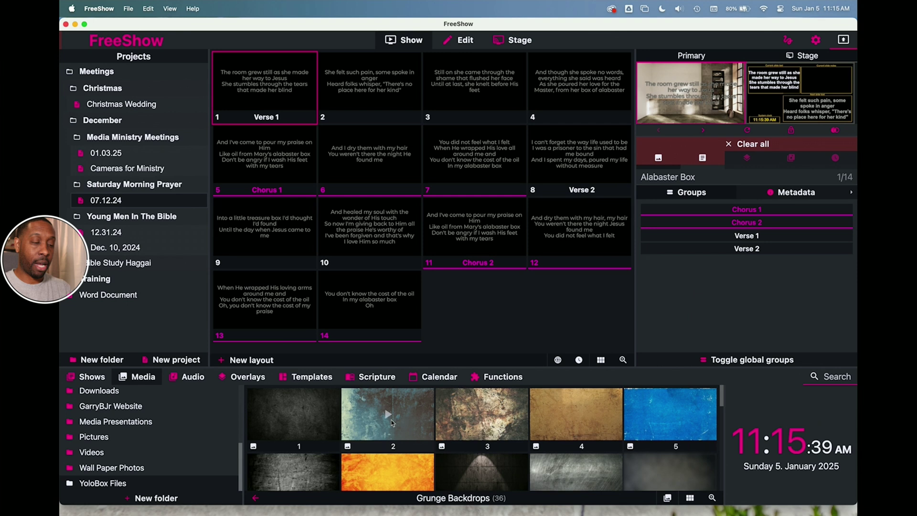
Step: Try grunge backdrop 2, then settle on the tan grunge backdrop 4 as the background
left_click(388, 416)
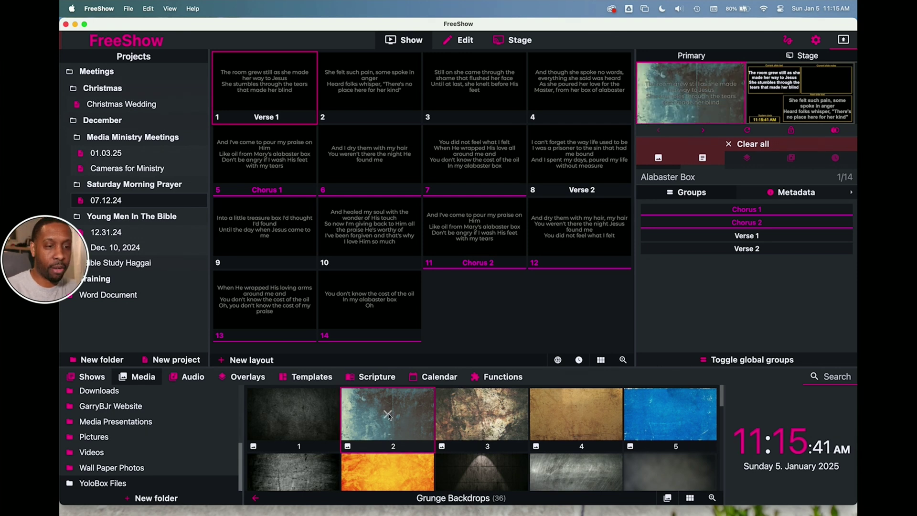
left_click(586, 409)
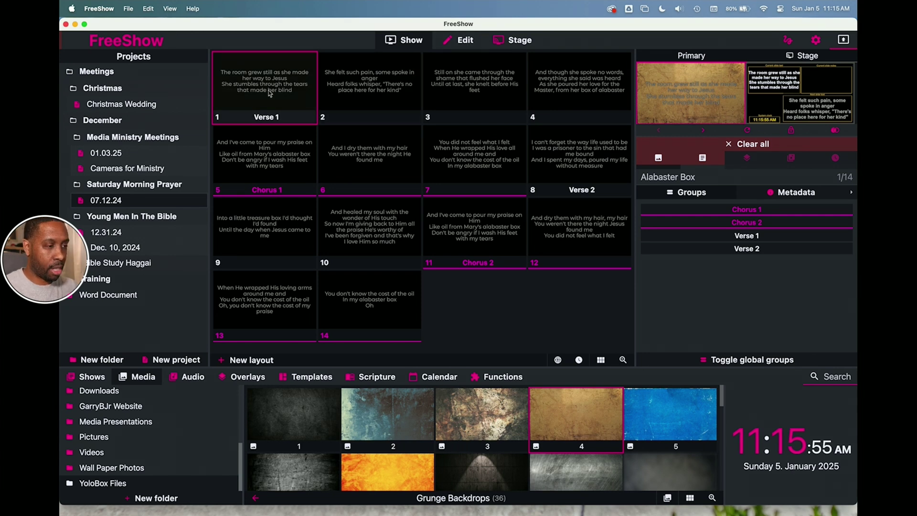
Step: In the editor, change the Verse 1 lyrics text colour to white
left_click(467, 43)
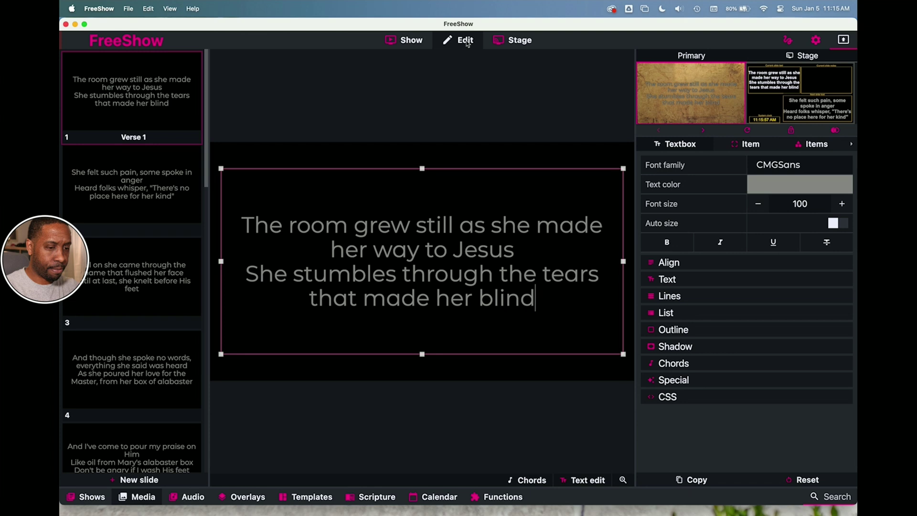
right_click(773, 193)
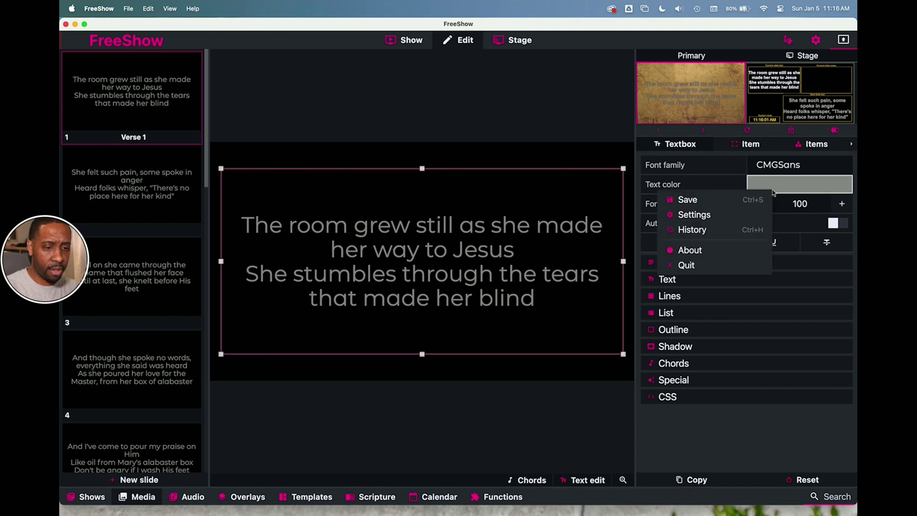
left_click(793, 184)
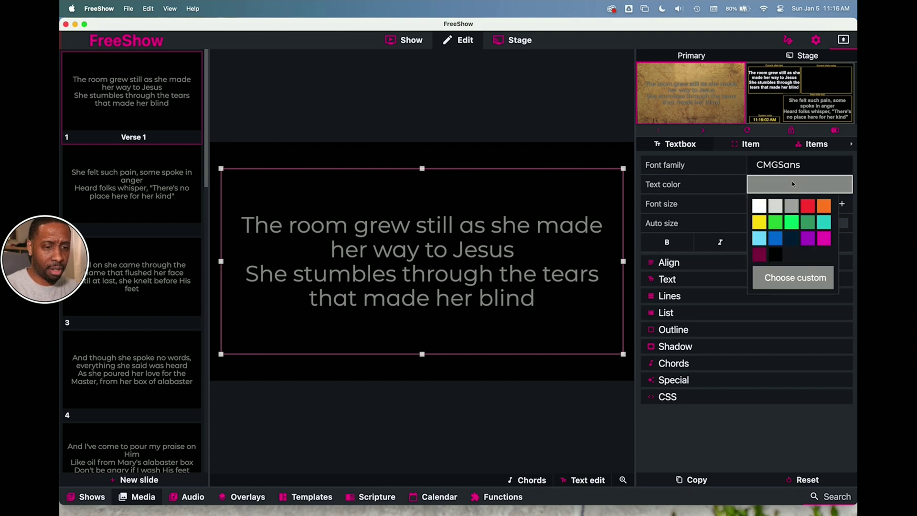
left_click(759, 206)
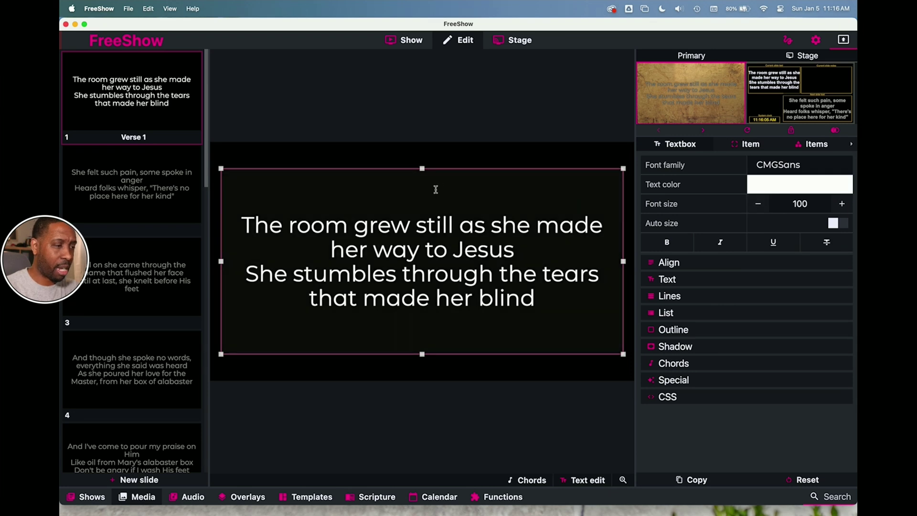
Step: Turn the lyrics on slides 2 and 3 white
left_click(159, 196)
left_click(320, 222)
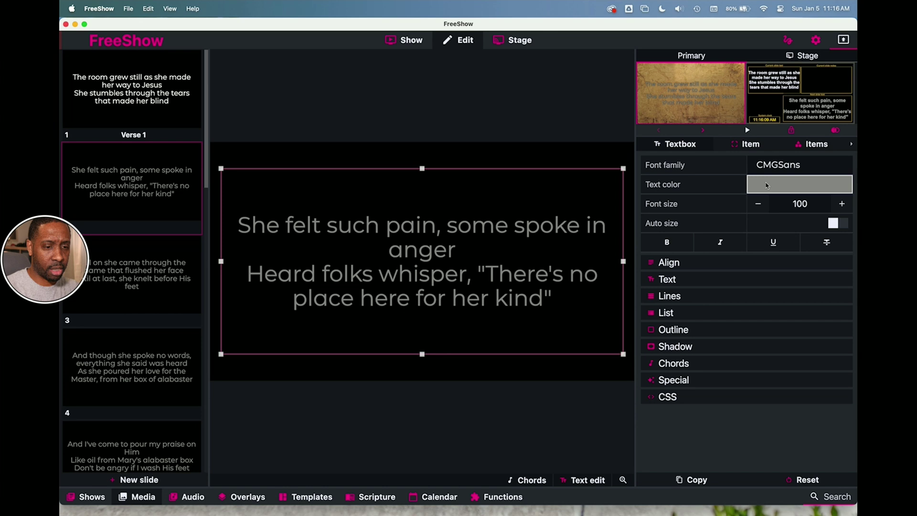
left_click(767, 185)
left_click(761, 203)
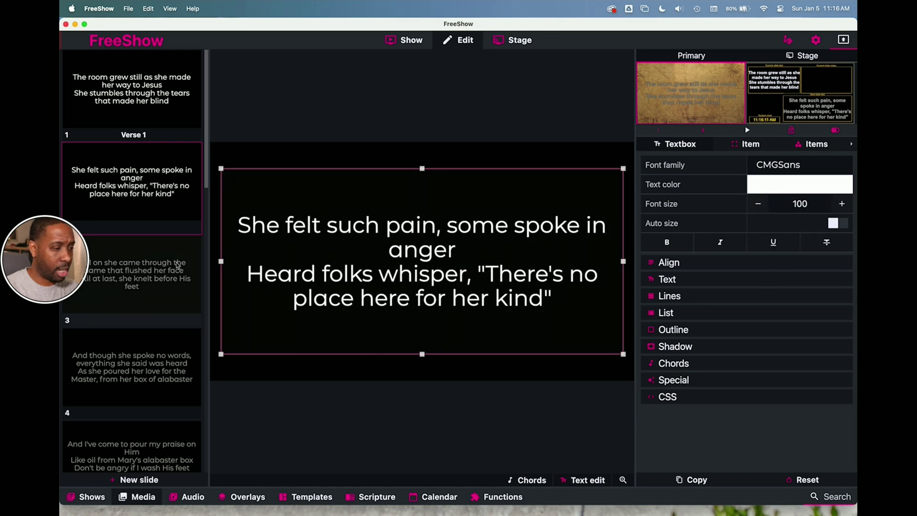
left_click(177, 266)
left_click(768, 184)
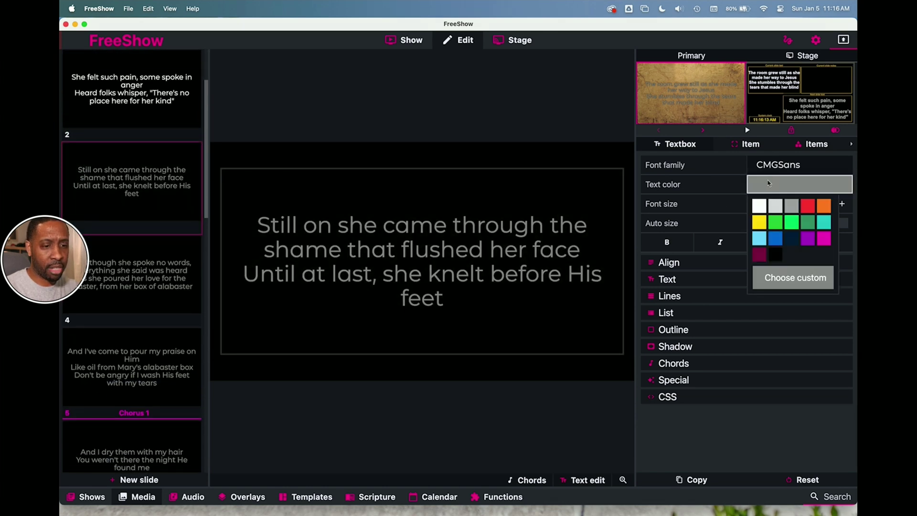
left_click(759, 206)
Step: Make the lyrics on the following slide and slide 4 white
left_click(179, 289)
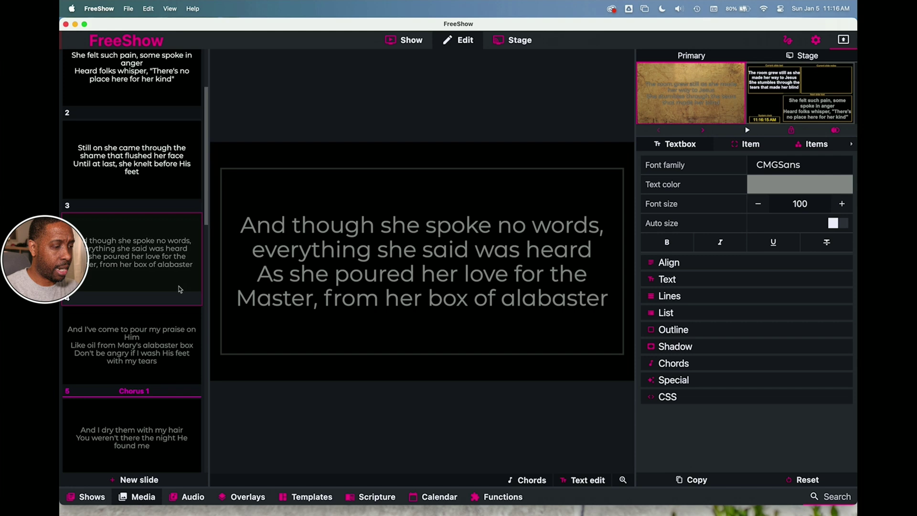
left_click(769, 184)
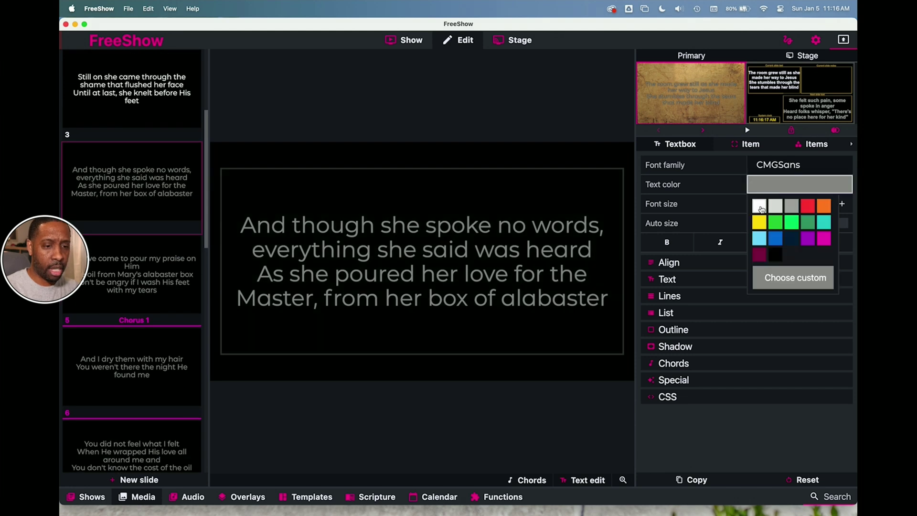
left_click(760, 206)
left_click(180, 272)
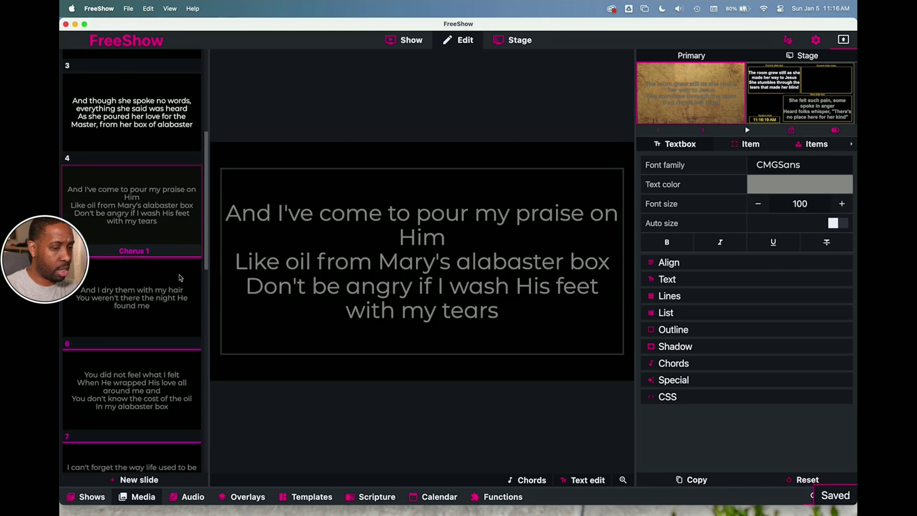
left_click(769, 187)
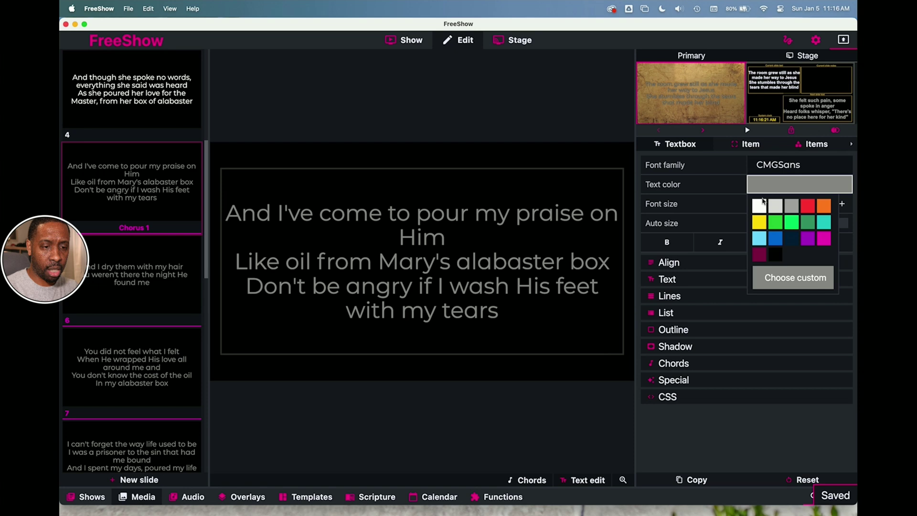
left_click(760, 206)
Step: Recolour slide 5 and the 'You did not feel what I felt' slide to white text
left_click(161, 292)
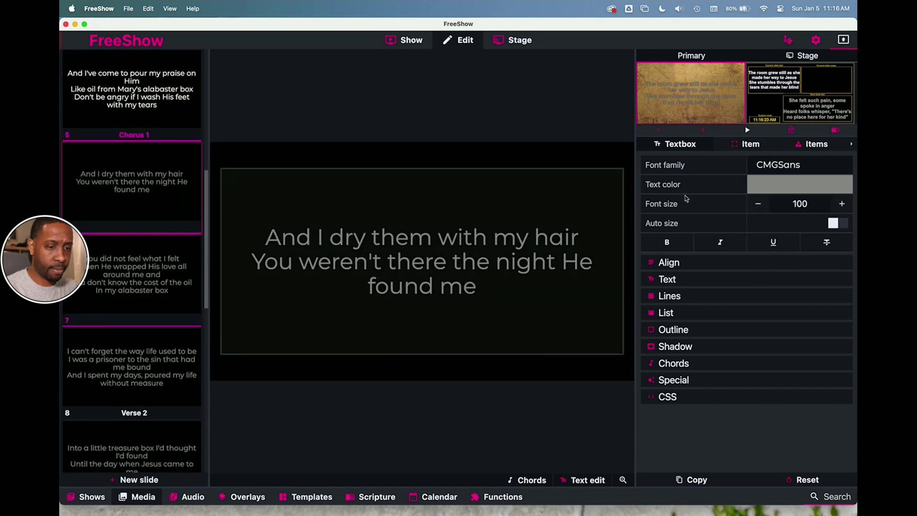
left_click(762, 189)
left_click(760, 205)
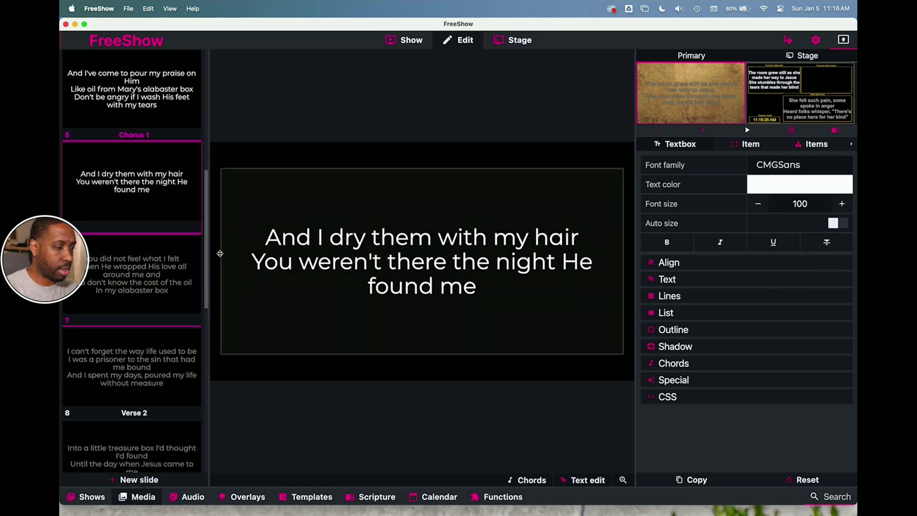
left_click(175, 271)
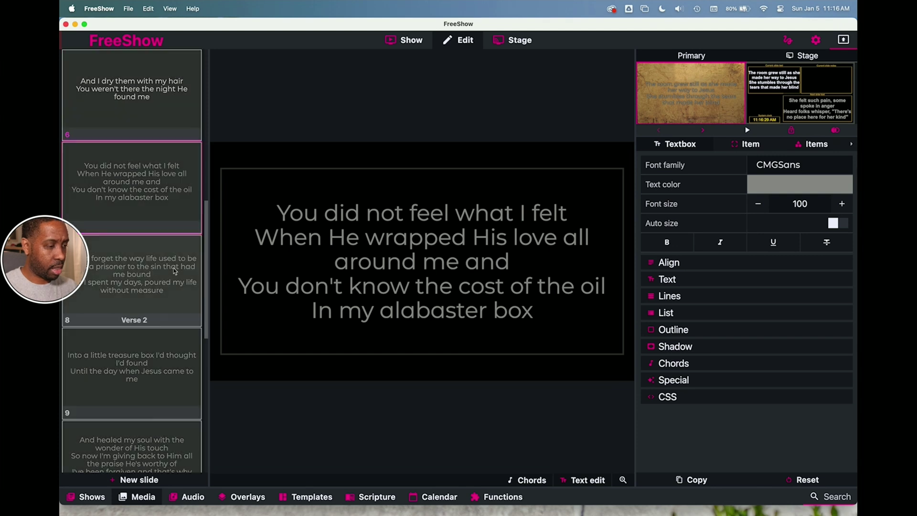
left_click(768, 191)
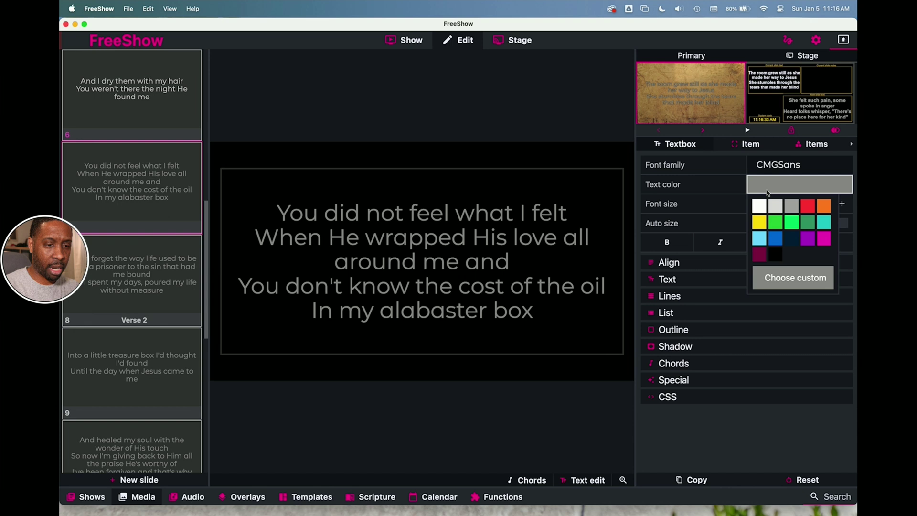
left_click(760, 206)
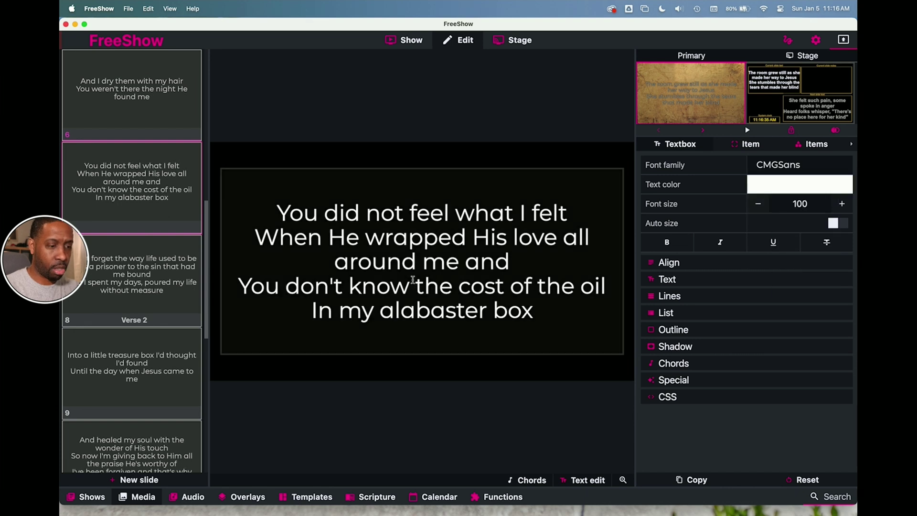
left_click(314, 287)
Step: Check the lyric colour on slides 9, Chorus 2, 13, 14 and 12
left_click(177, 390)
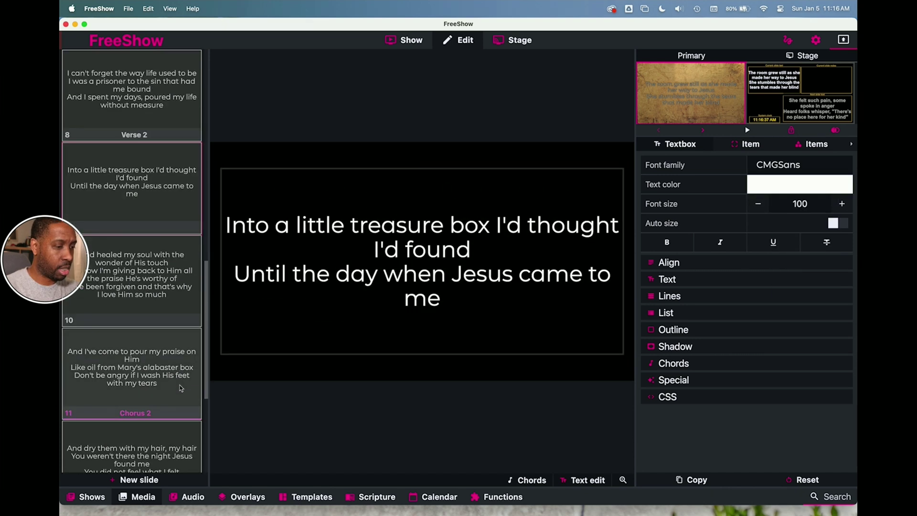
left_click(174, 392)
left_click(168, 410)
left_click(166, 417)
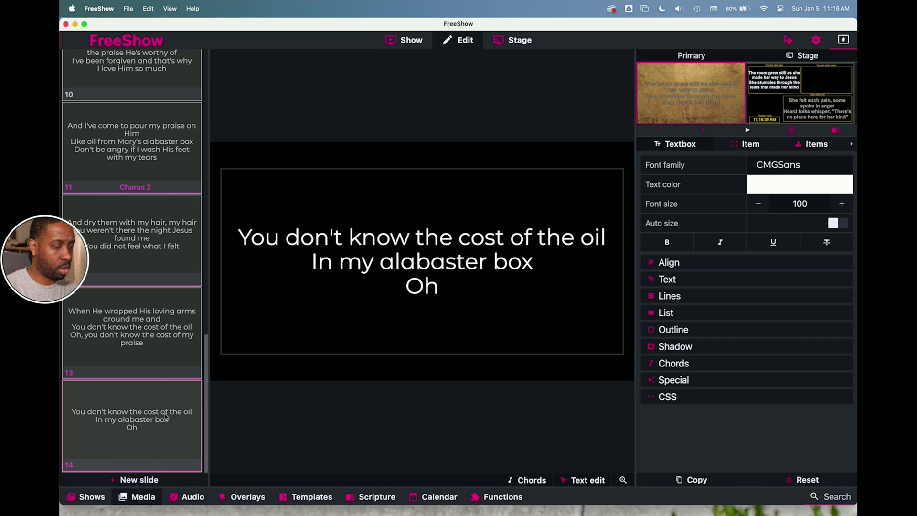
left_click(160, 335)
left_click(153, 268)
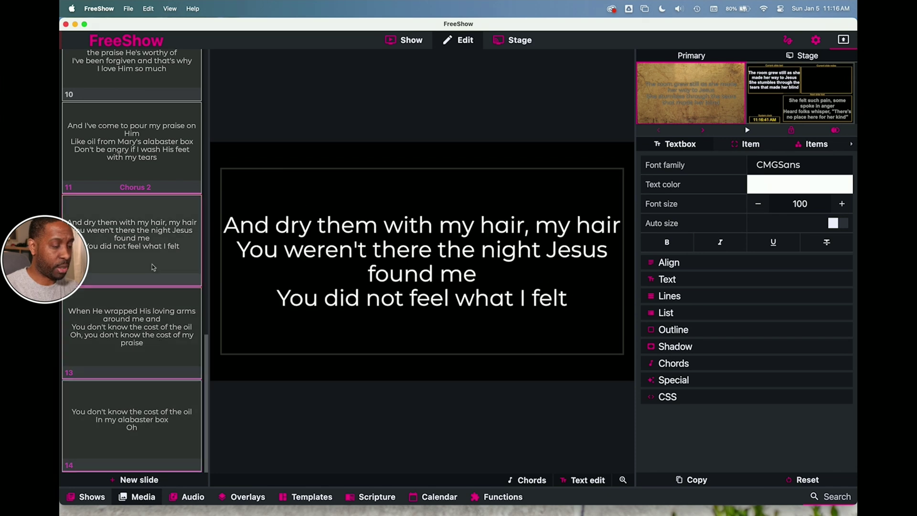
scroll(153, 267, "up", 15)
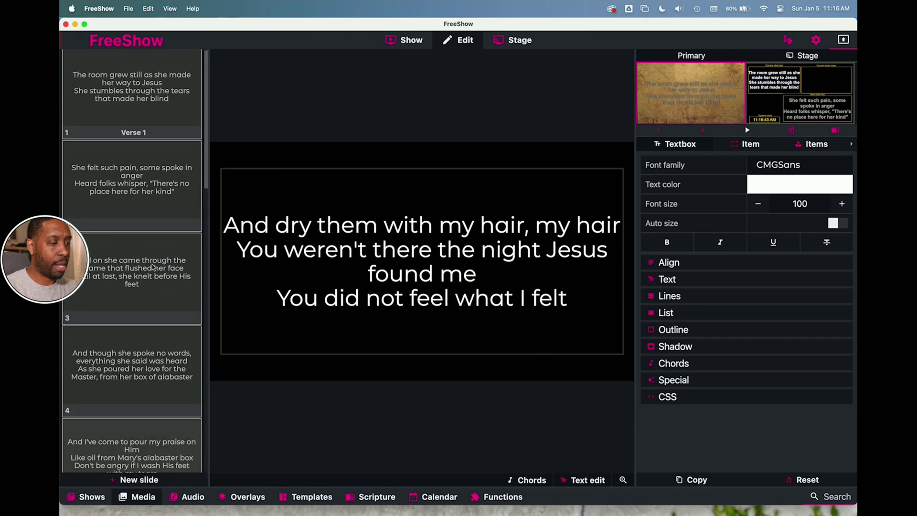
Step: Switch to the Show view, refresh the output and put slide 2 live
left_click(401, 45)
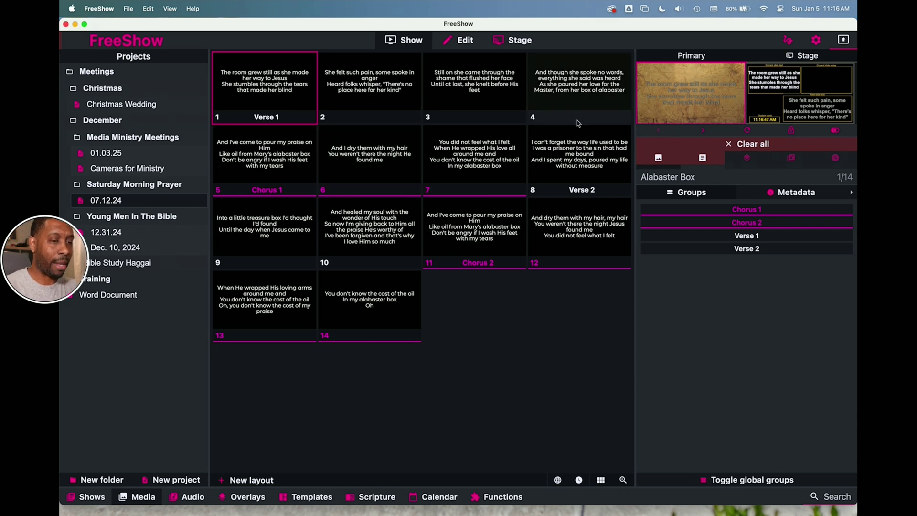
left_click(748, 132)
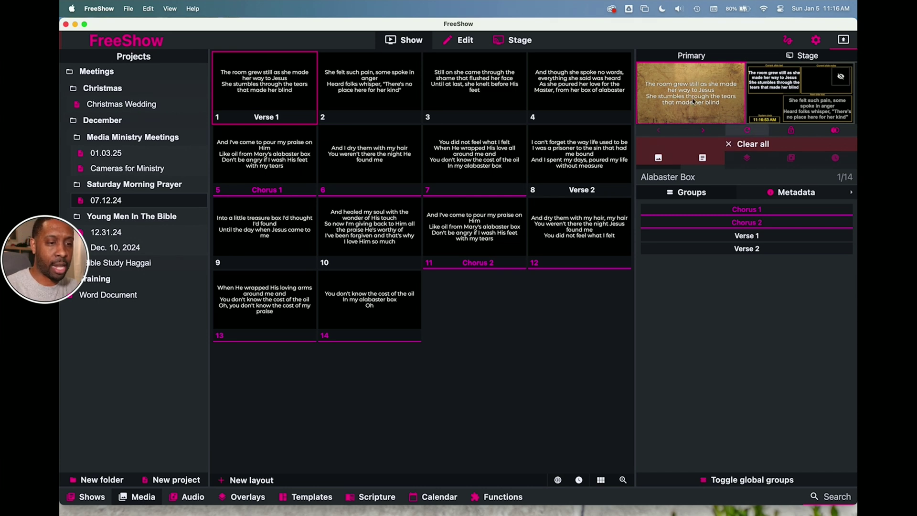
left_click(492, 77)
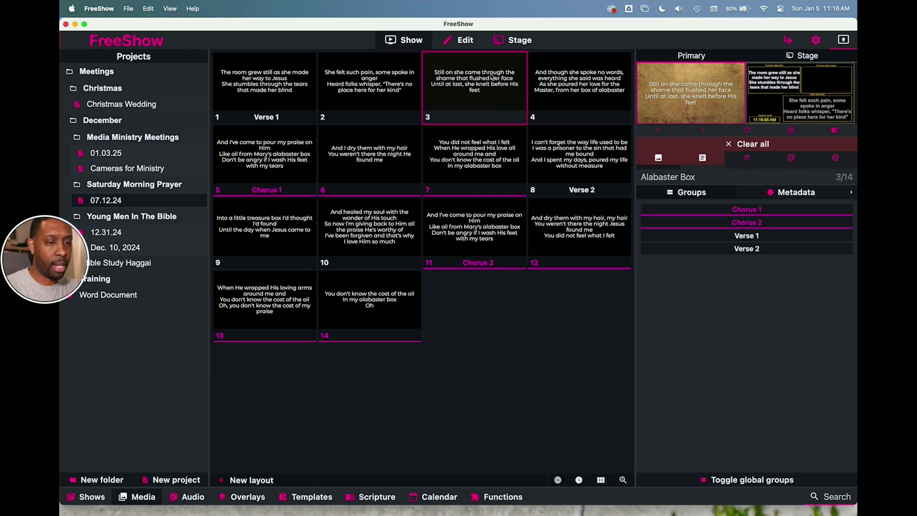
left_click(395, 91)
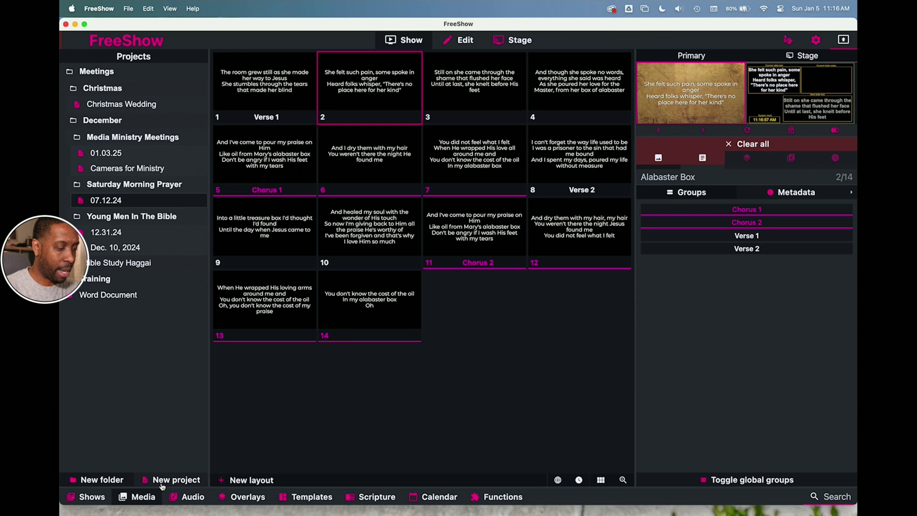
Step: Try pink, dark blue and brick wall grunge backdrops, ending on the dark red one (17)
left_click(143, 497)
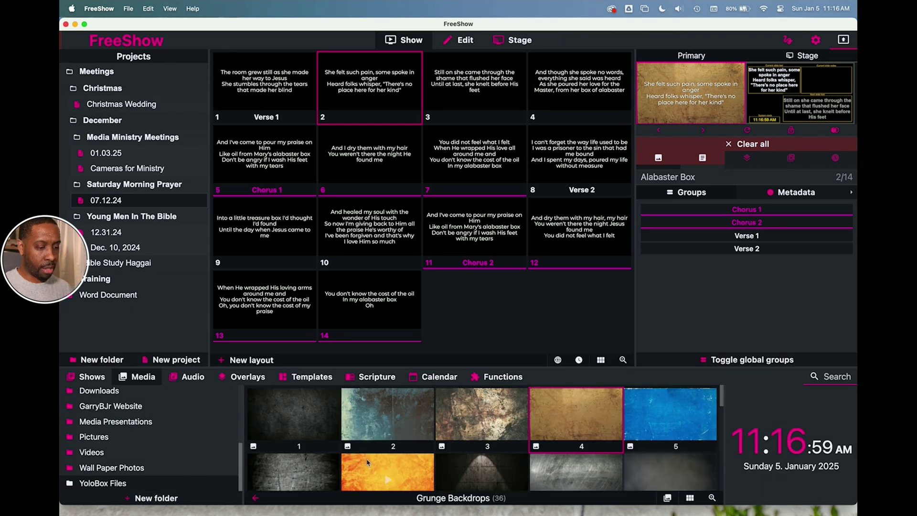
scroll(404, 462, "down", 2)
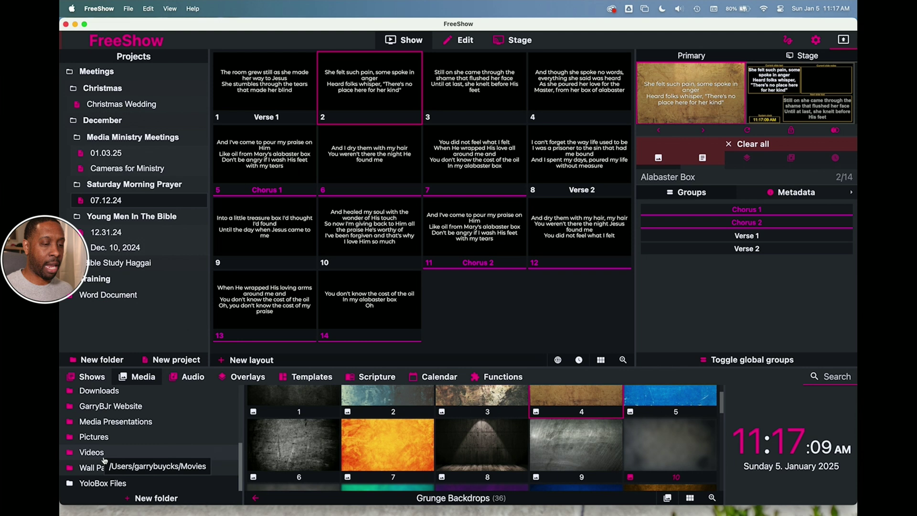
scroll(542, 443, "down", 3)
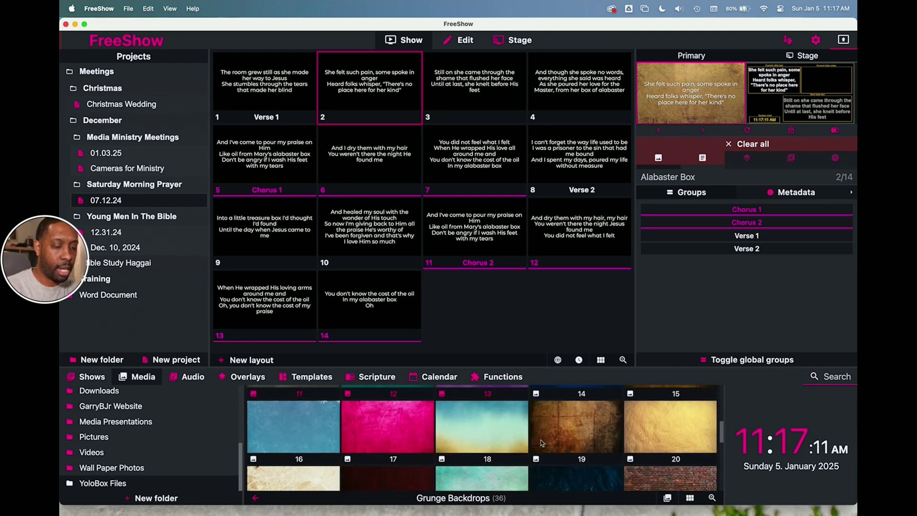
left_click(388, 410)
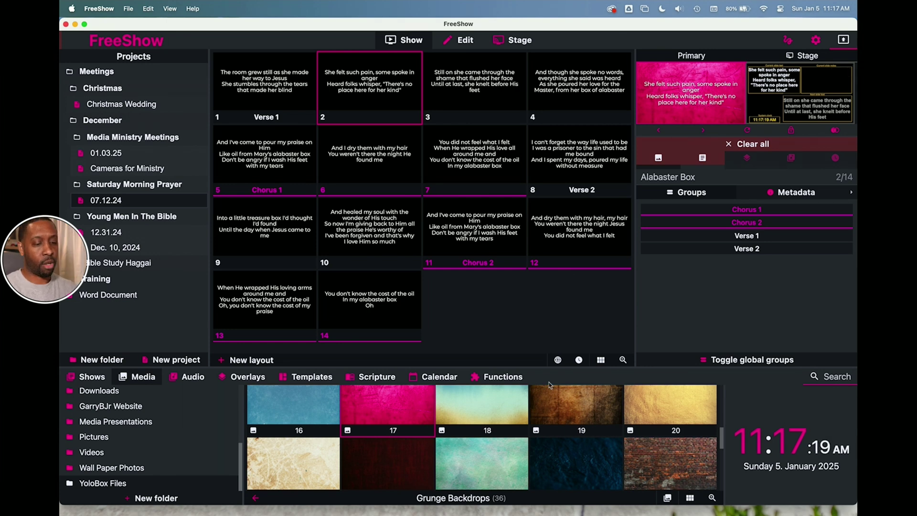
left_click(564, 460)
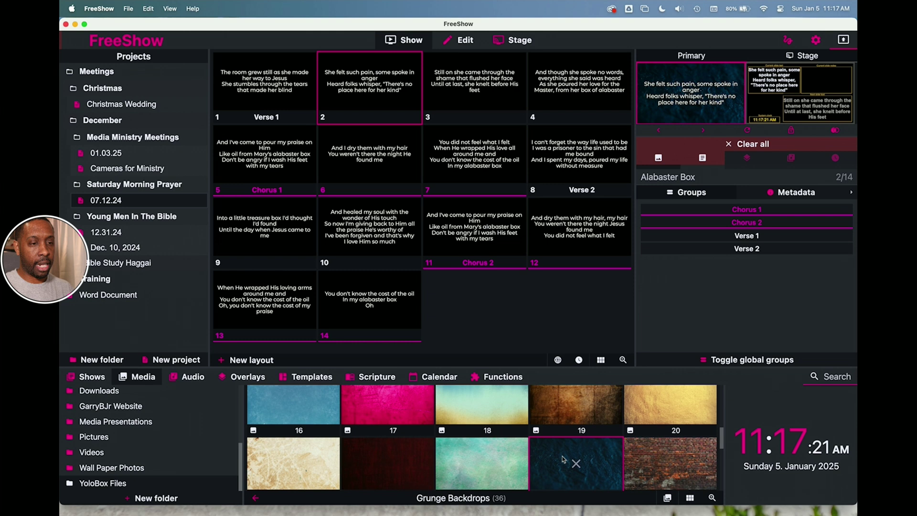
scroll(554, 439, "down", 2)
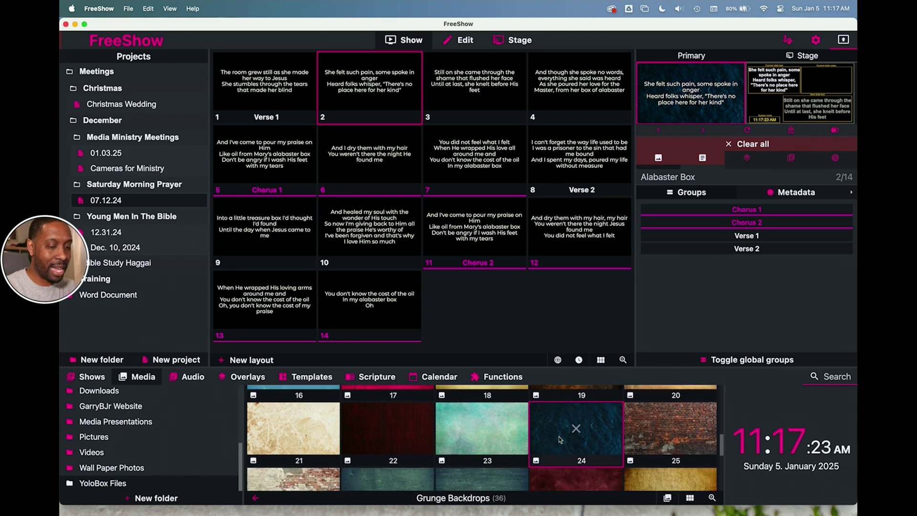
left_click(659, 430)
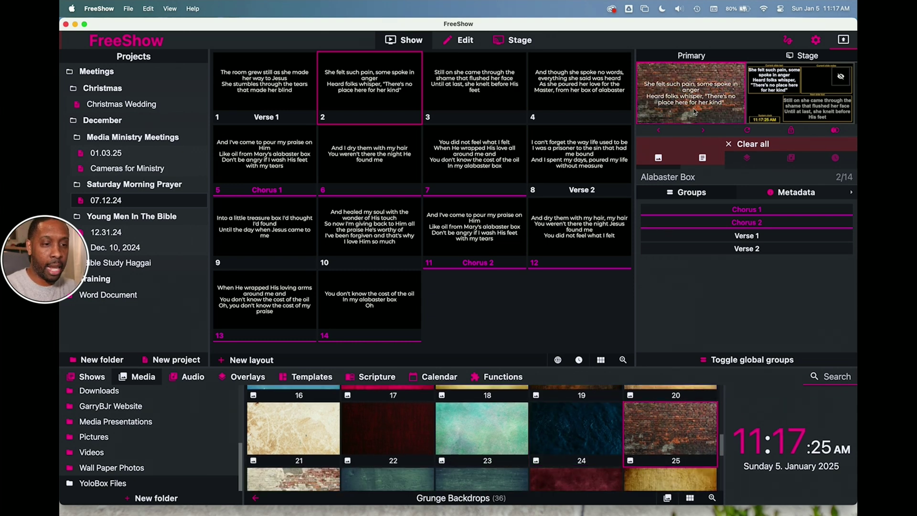
left_click(404, 434)
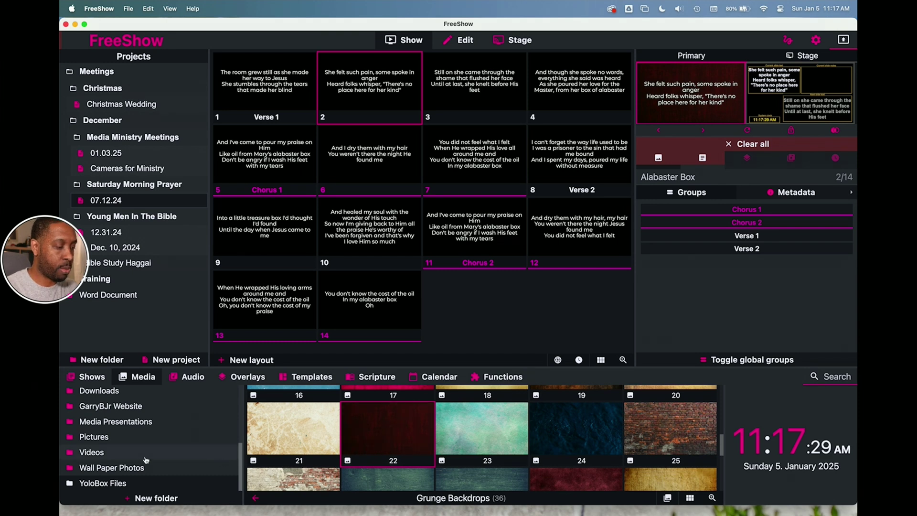
Step: In YoloBox Files > Video backdrops, try the orange and dark motion videos, then play Motion Backgrounds_2
left_click(91, 453)
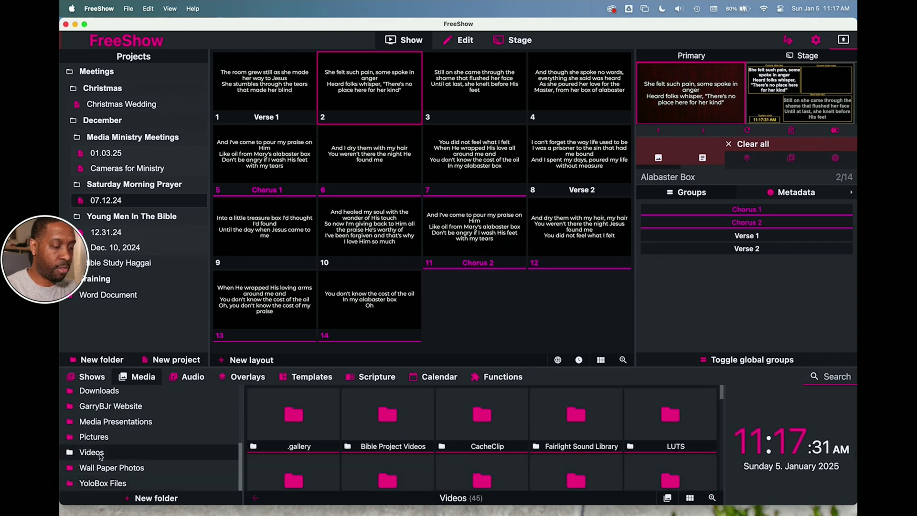
left_click(114, 483)
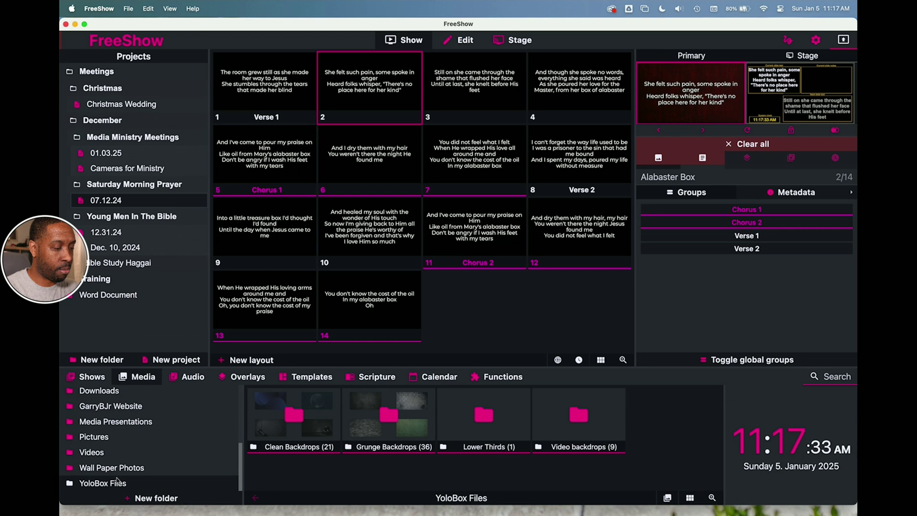
left_click(561, 421)
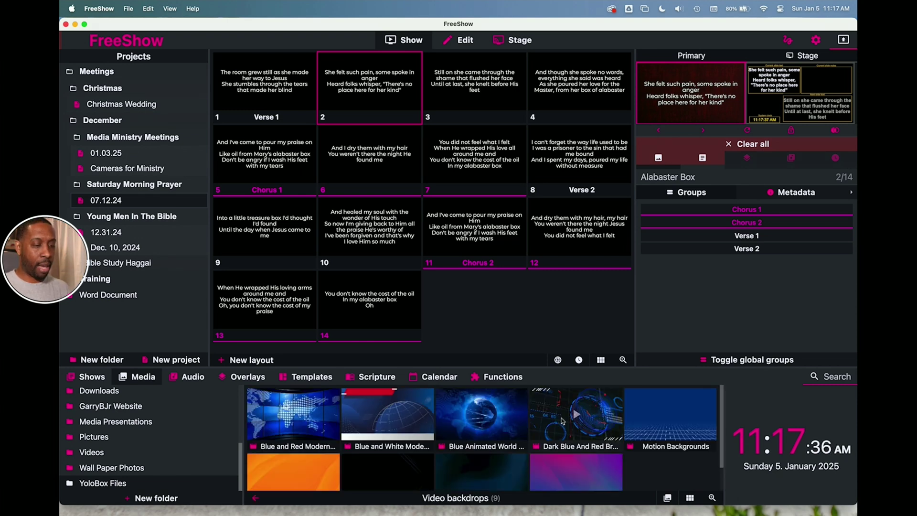
scroll(478, 430, "down", 1)
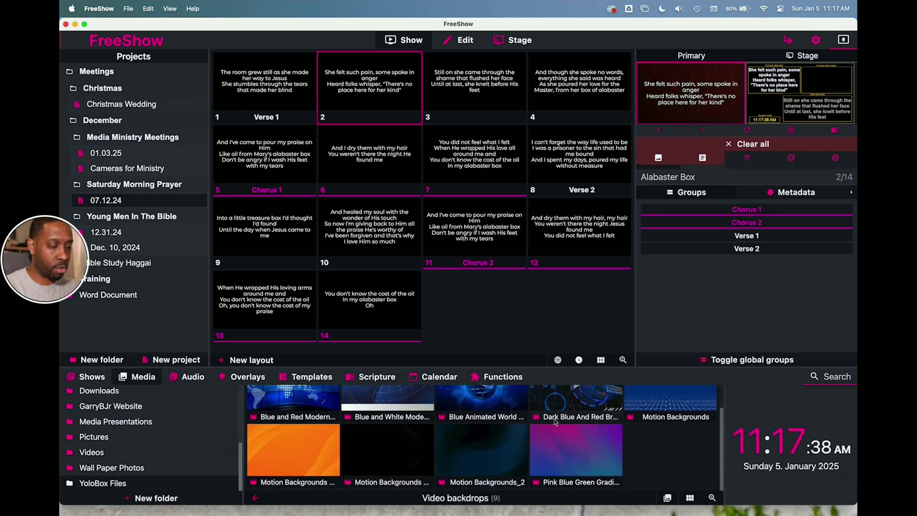
left_click(305, 458)
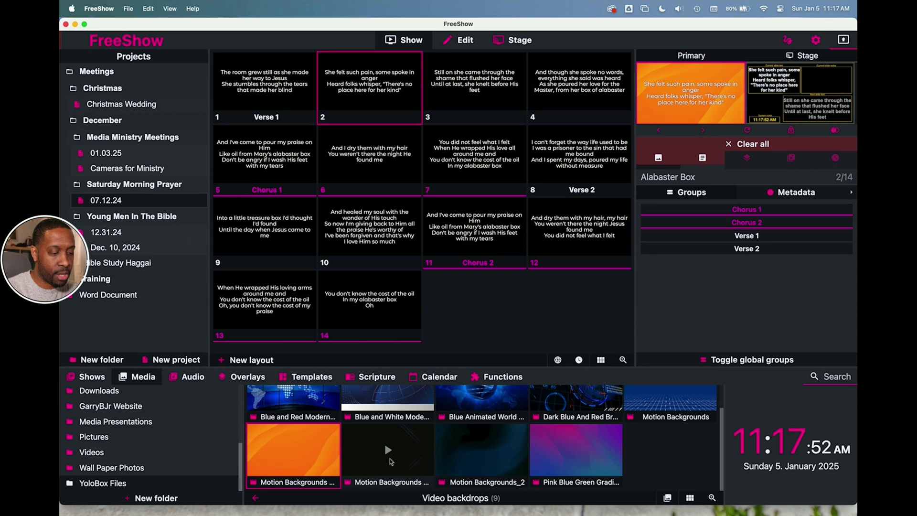
left_click(390, 460)
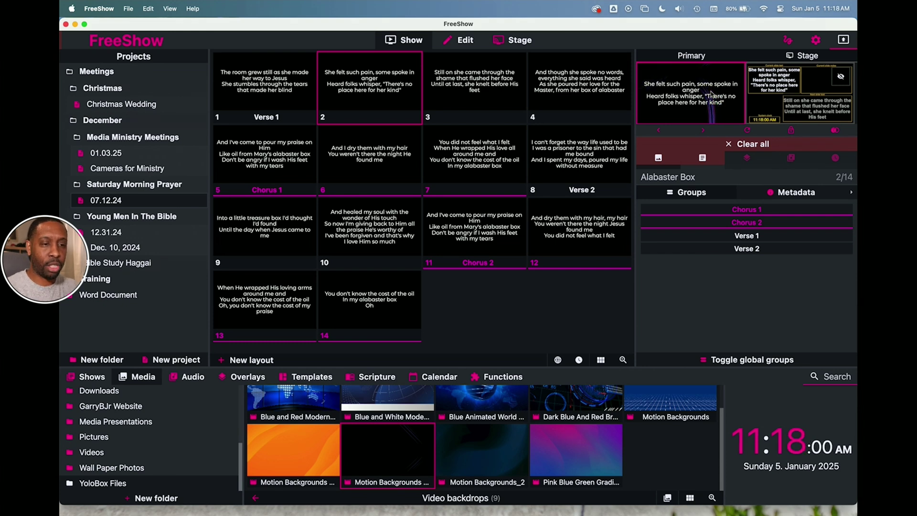
left_click(498, 452)
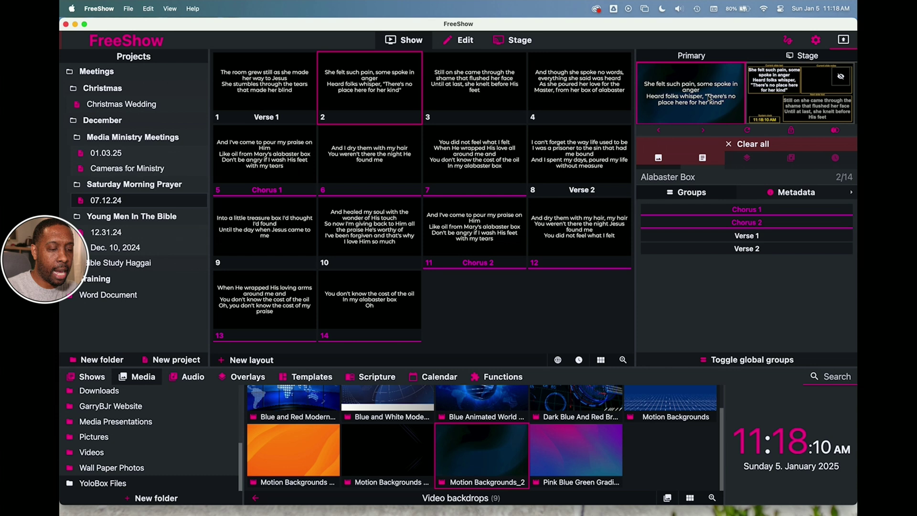
mouse_move(495, 465)
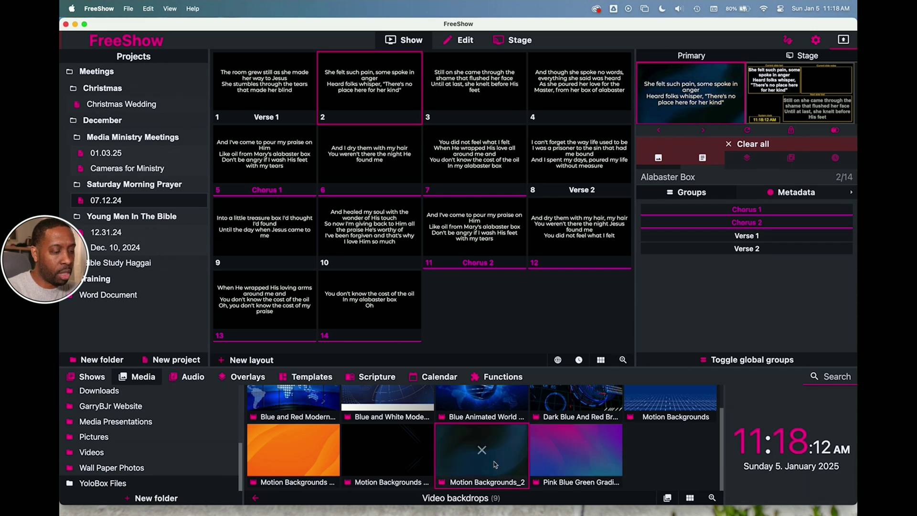
Step: Toggle the media type filter, return to YoloBox Files, and switch to list then back to grid view
left_click(668, 498)
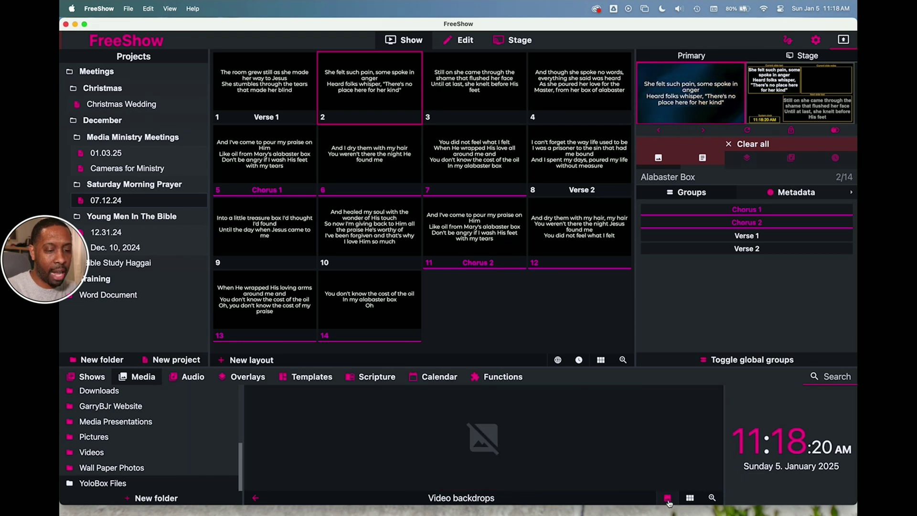
left_click(668, 499)
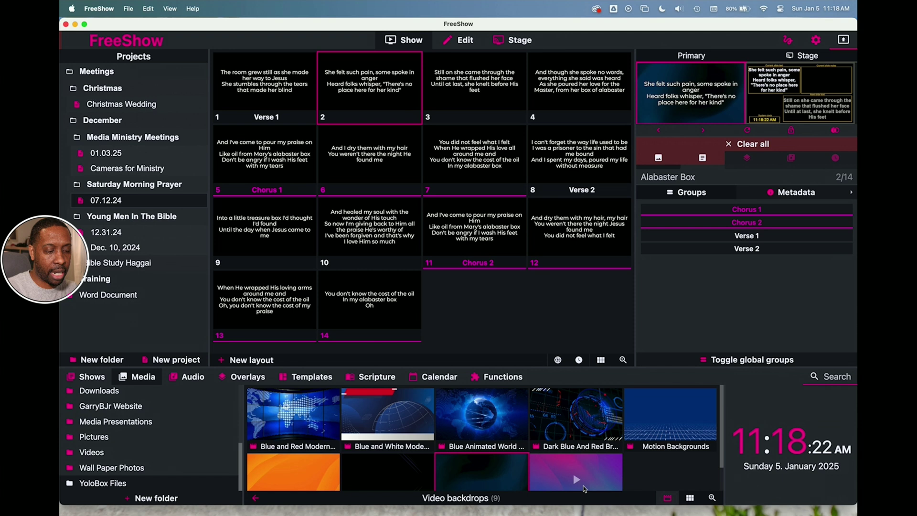
left_click(255, 498)
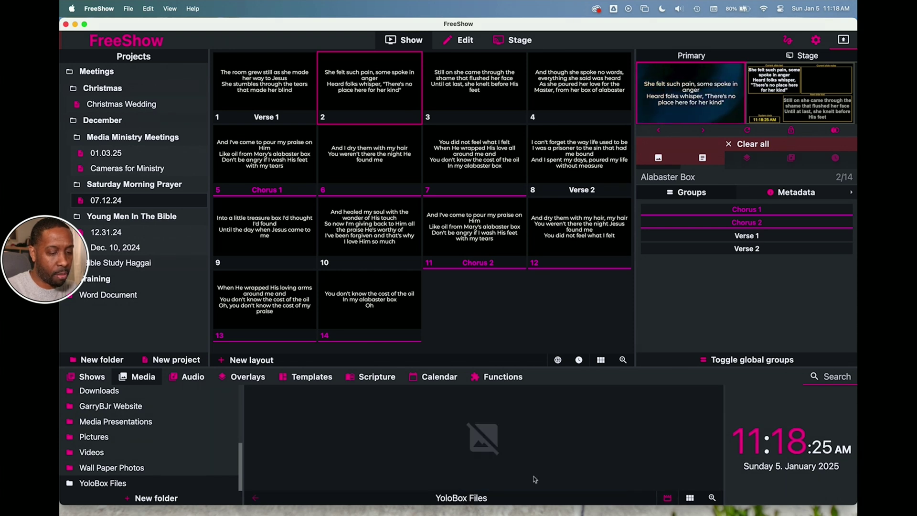
left_click(668, 498)
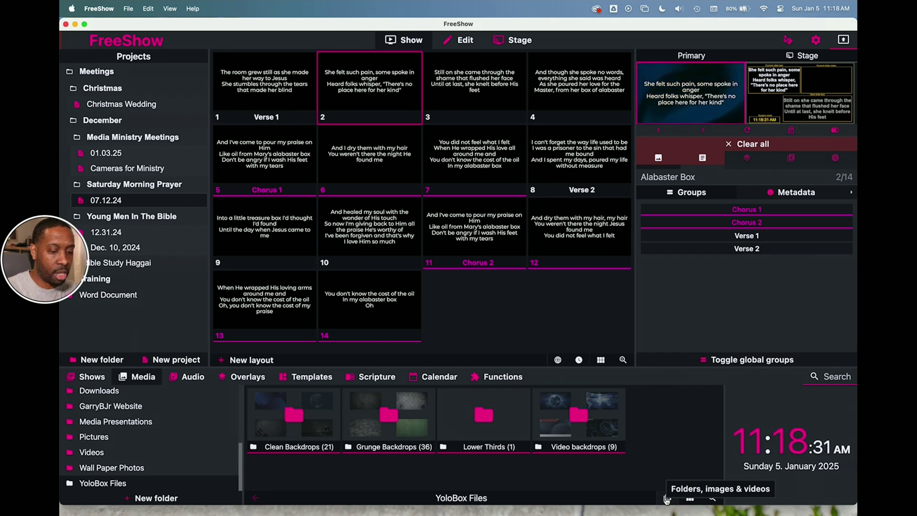
left_click(690, 498)
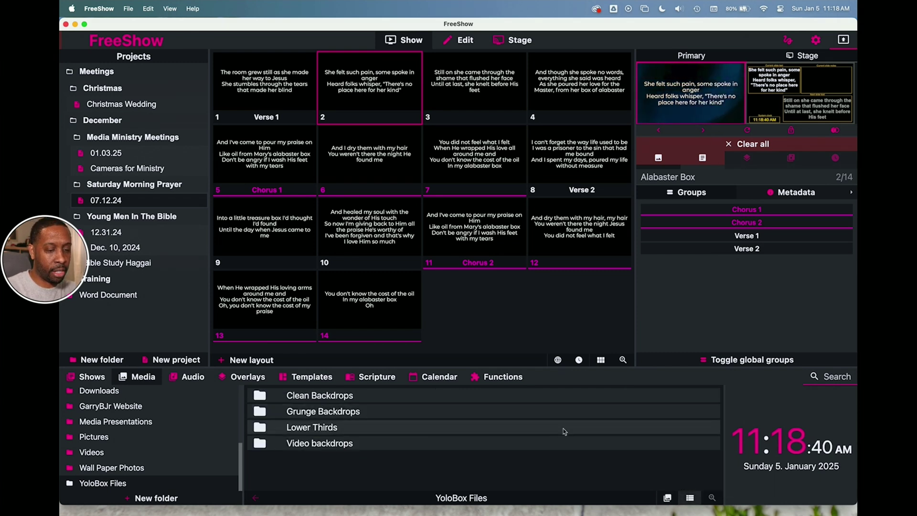
left_click(690, 498)
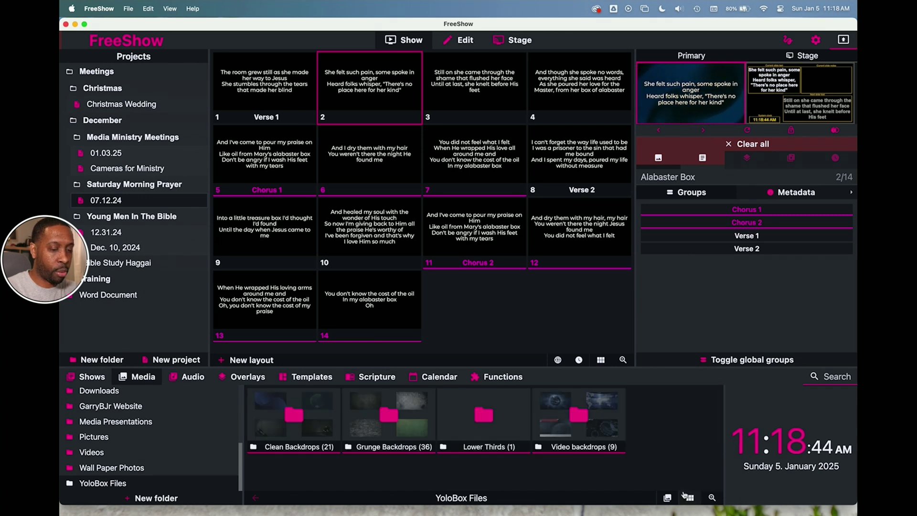
Step: Enlarge the media thumbnails to 25%, 33% and 50%, then shrink them to 20%
left_click(712, 498)
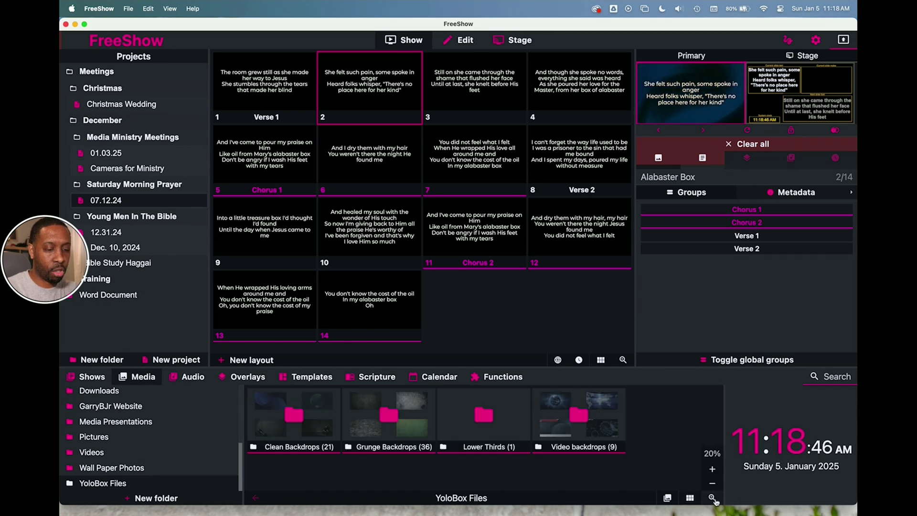
left_click(713, 470)
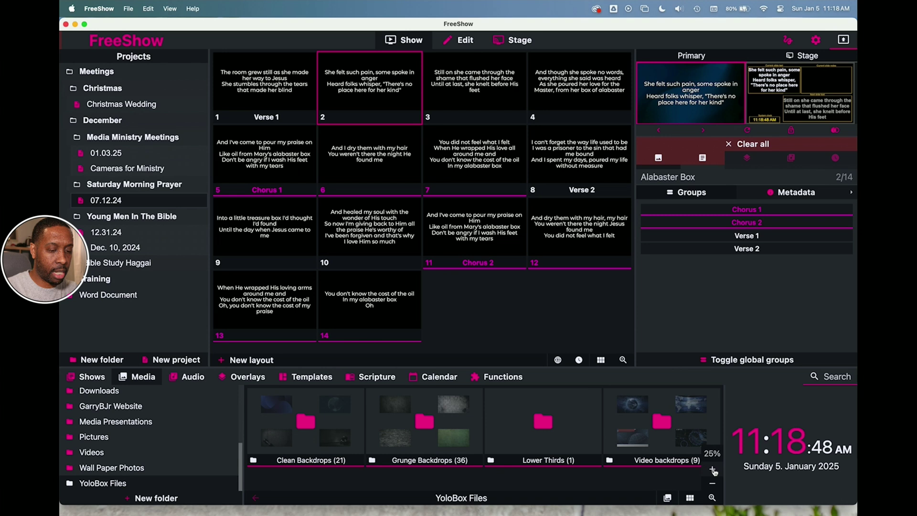
left_click(713, 471)
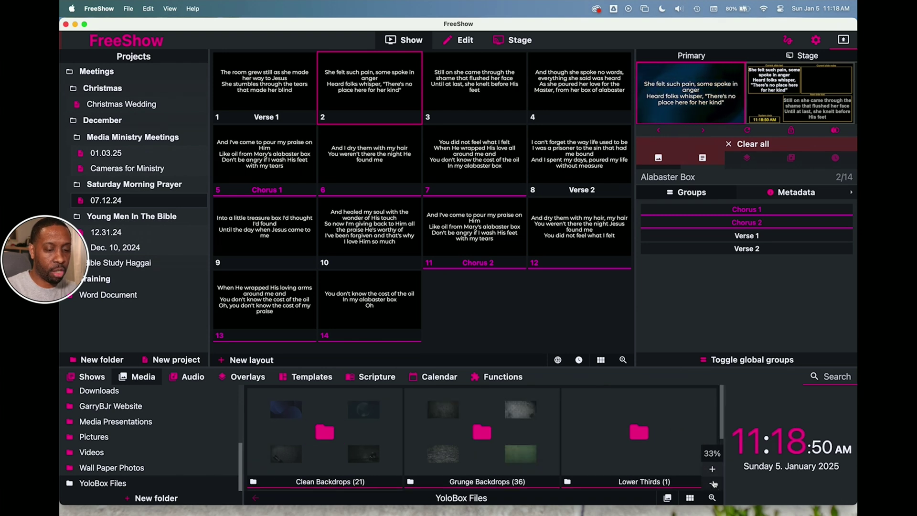
left_click(712, 470)
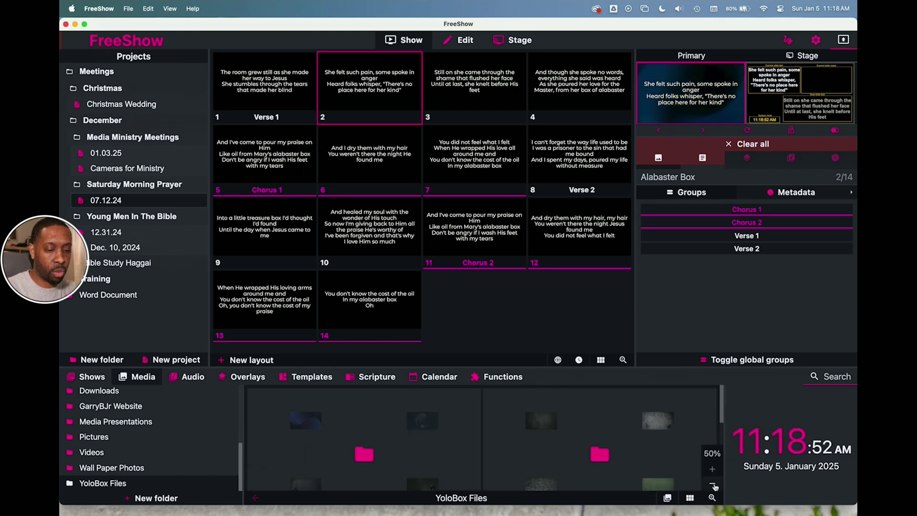
left_click(714, 485)
left_click(714, 485)
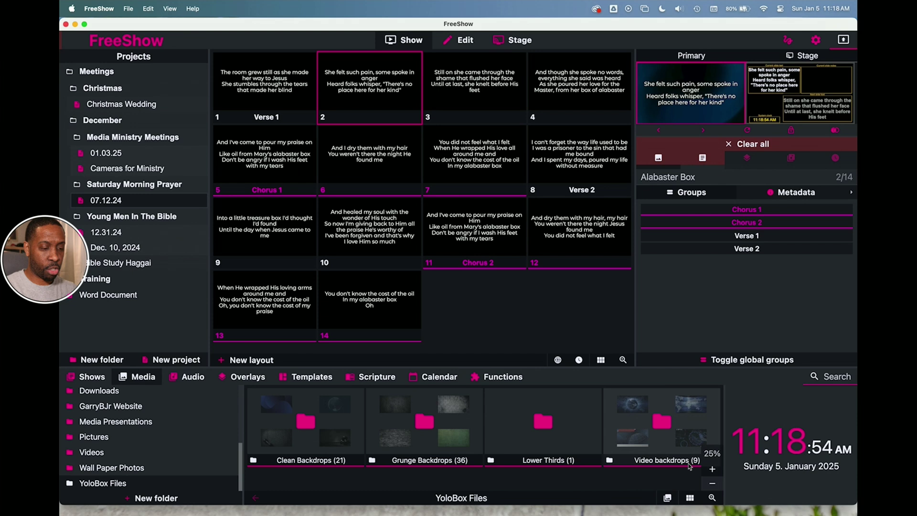
left_click(713, 484)
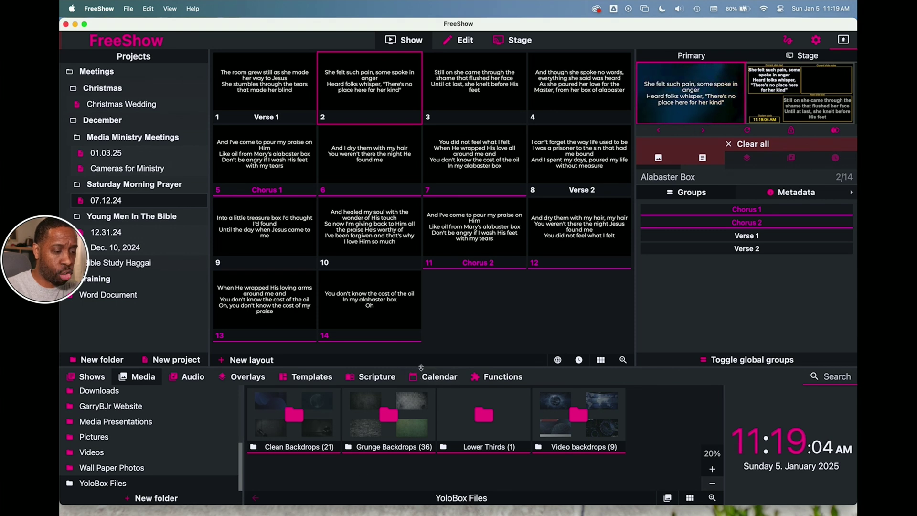
Step: Drag the divider up to enlarge the media panel, then twice start and cancel adding a media folder
left_click_drag(420, 368, 426, 331)
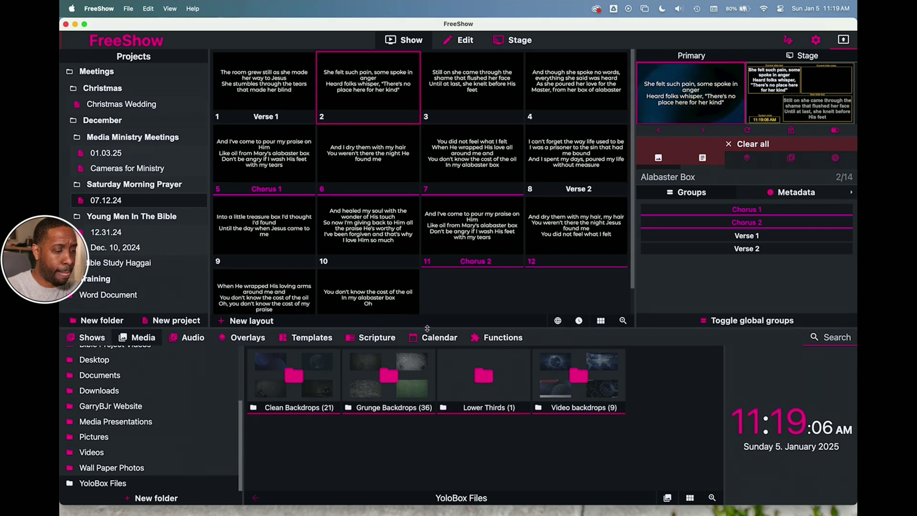
left_click(148, 498)
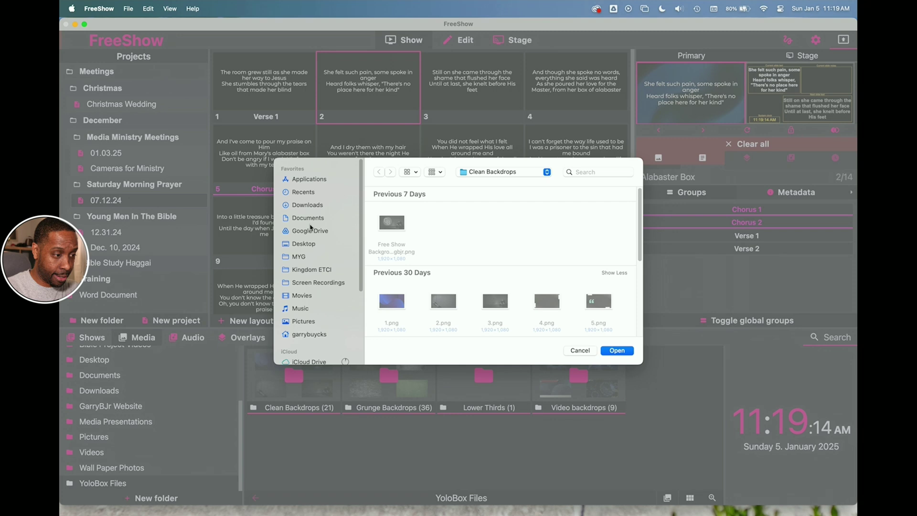
scroll(308, 208, "down", 5)
scroll(311, 208, "up", 3)
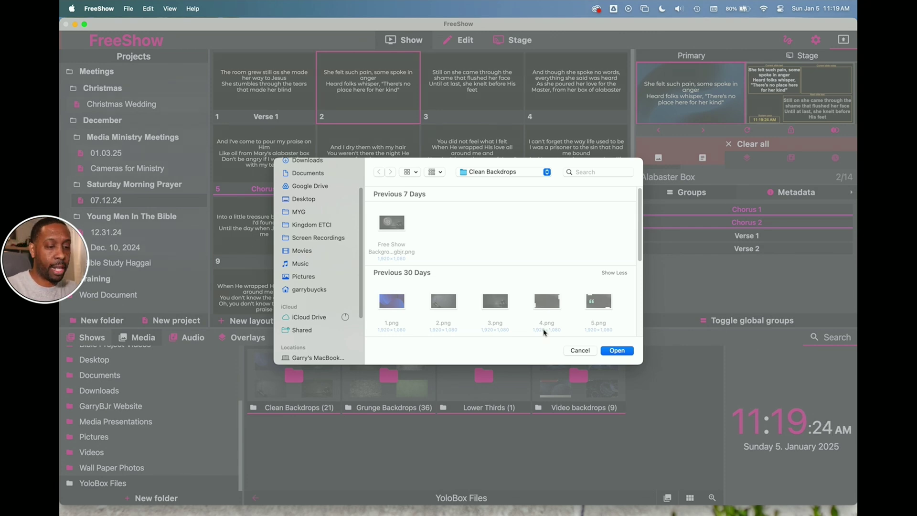
left_click(580, 351)
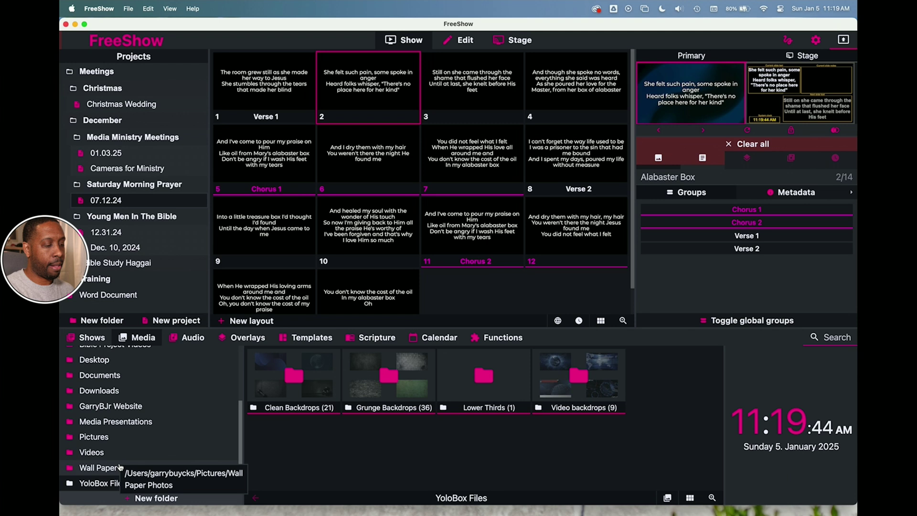
left_click(138, 499)
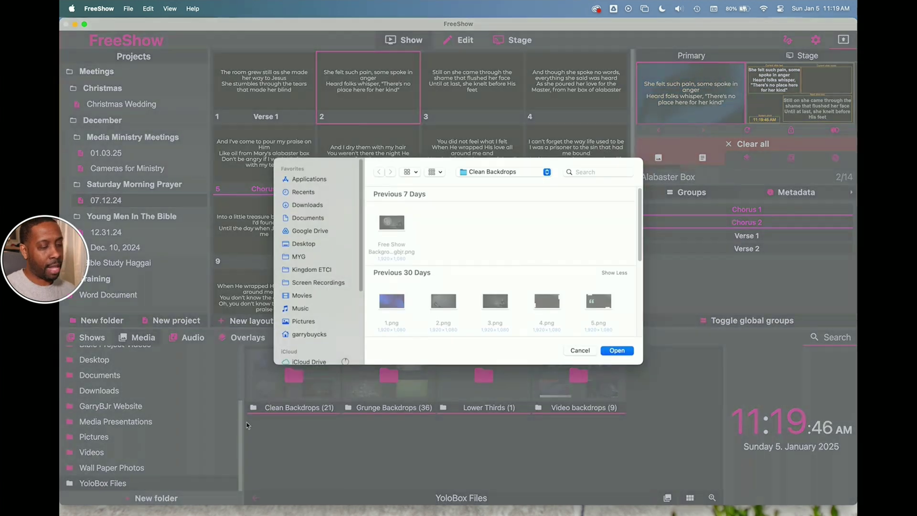
left_click(580, 349)
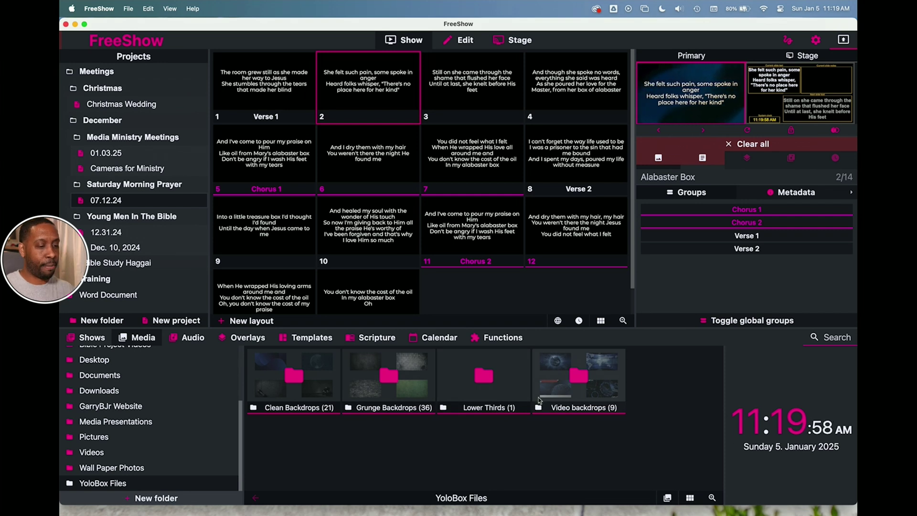
Step: Show and then clear the Lower Thirds video on output, then open Wall Paper Photos
left_click(505, 392)
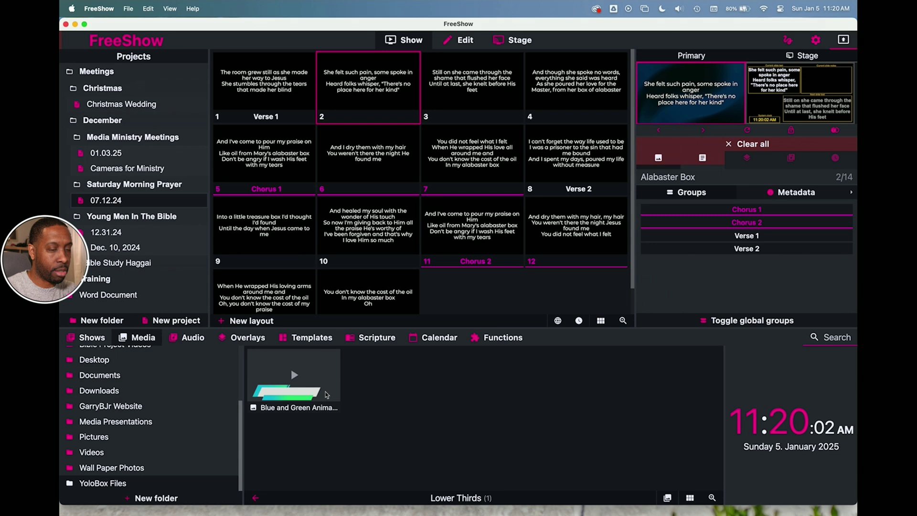
left_click(328, 396)
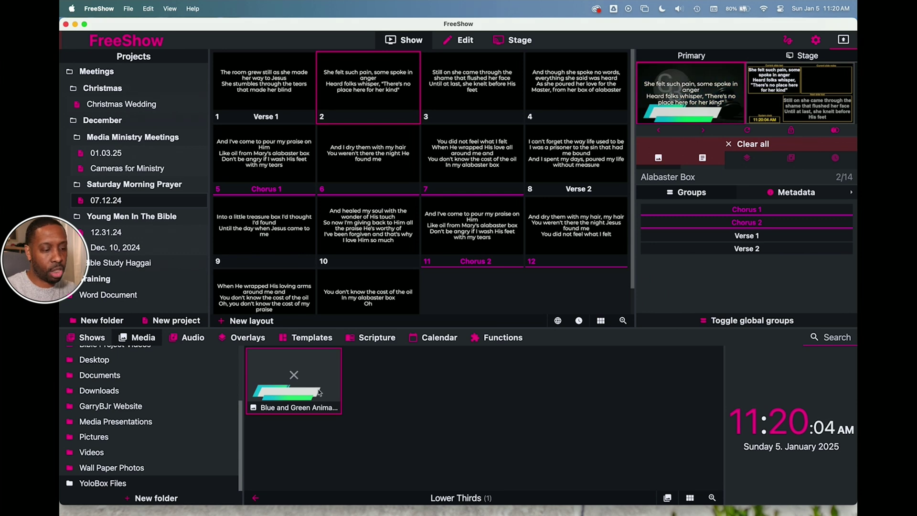
left_click(319, 393)
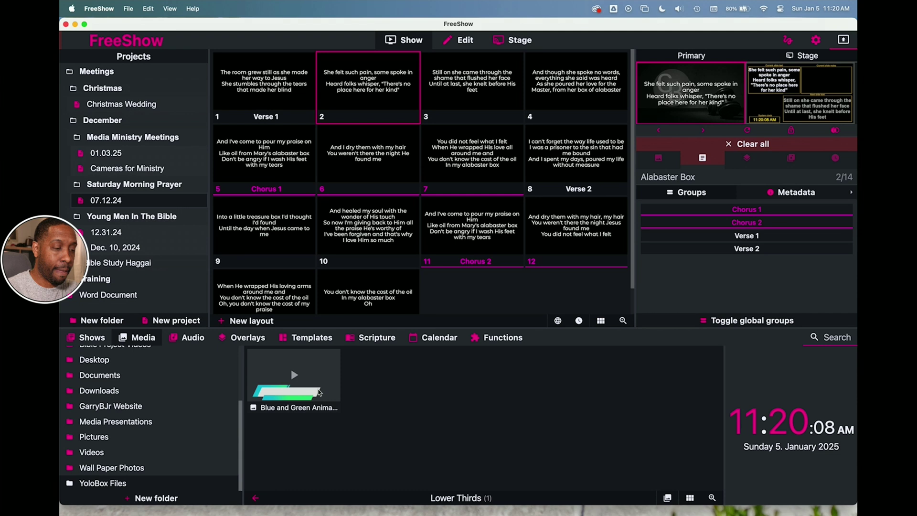
left_click(150, 468)
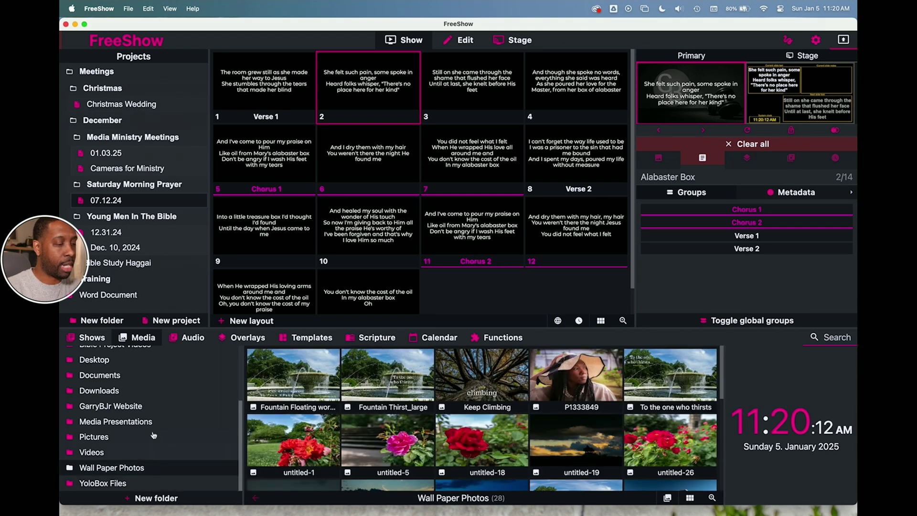